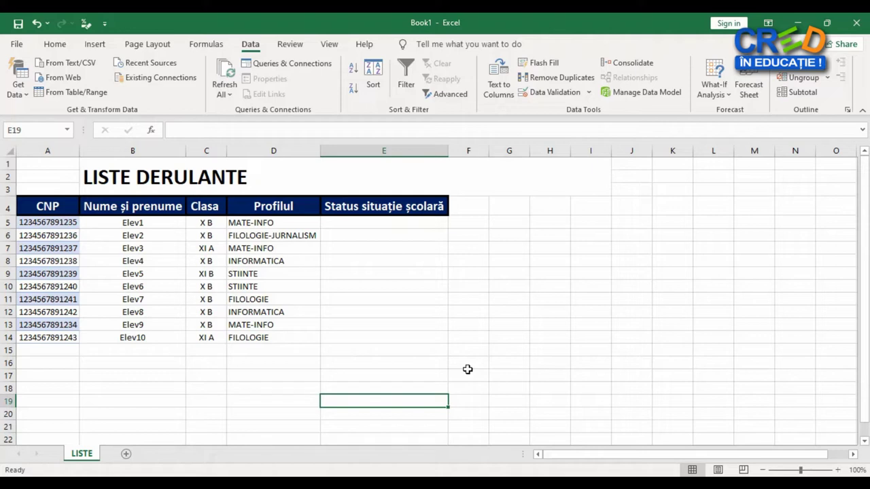
Add List data validation to E5 with the source 'PROMOVAT, REPETENT'.
click(376, 224)
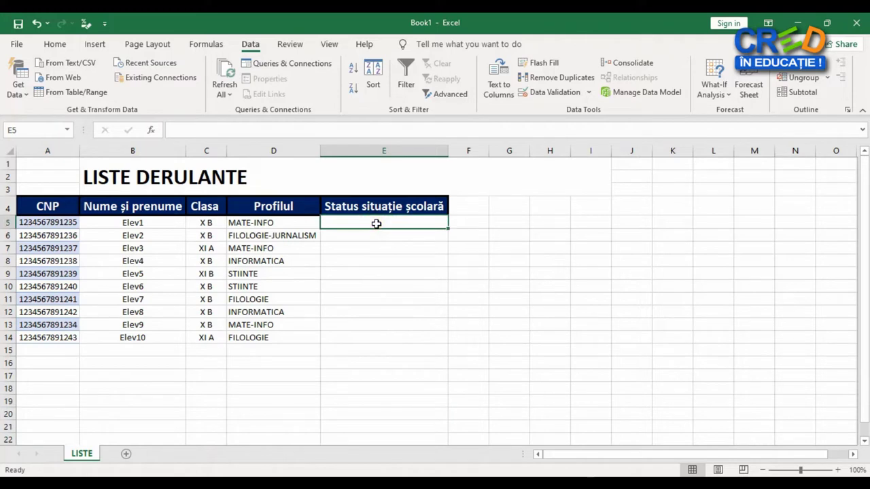
click(263, 50)
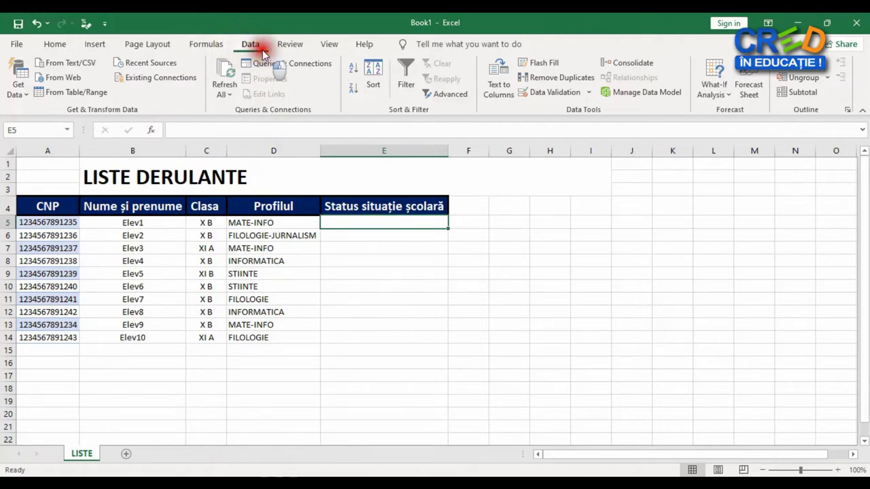
click(553, 94)
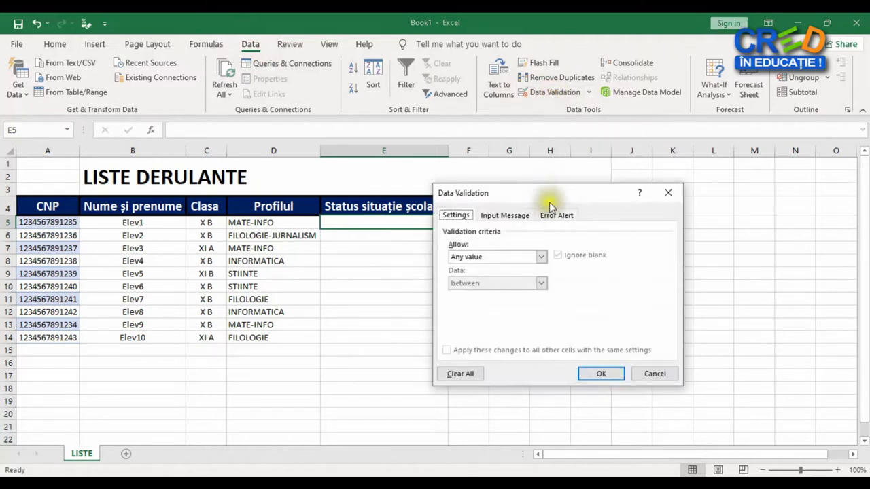
drag(550, 195, 559, 170)
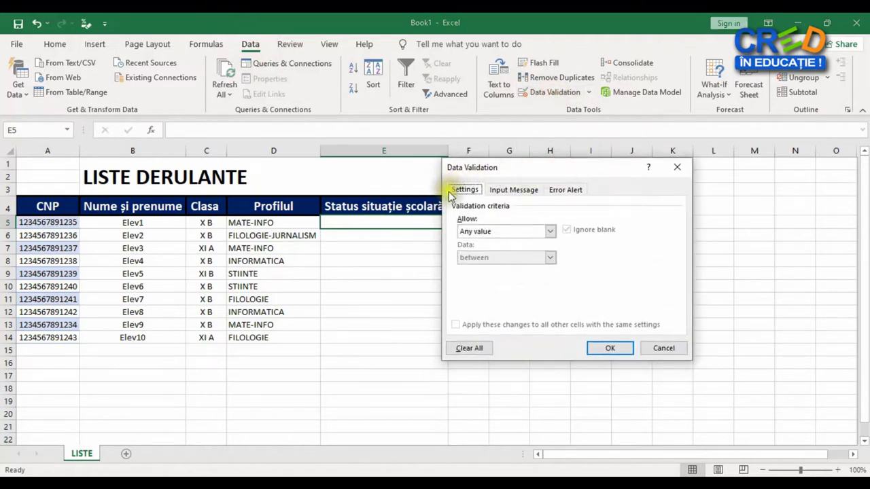
click(495, 234)
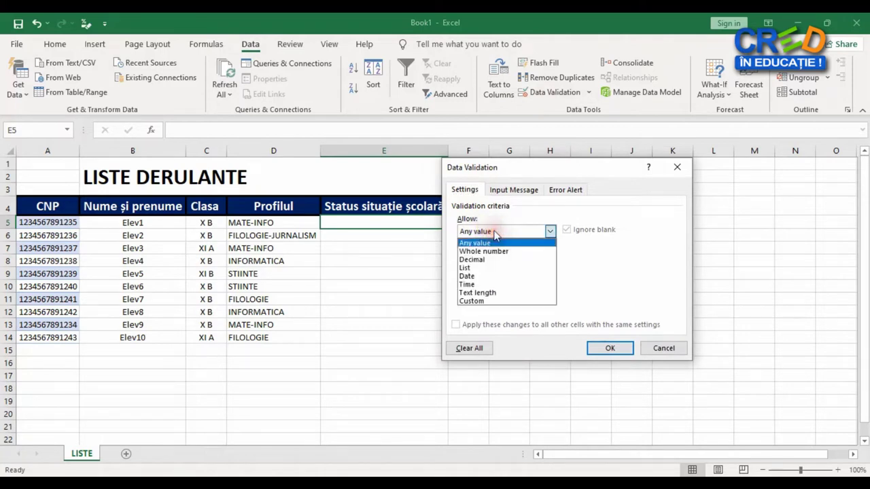
click(489, 268)
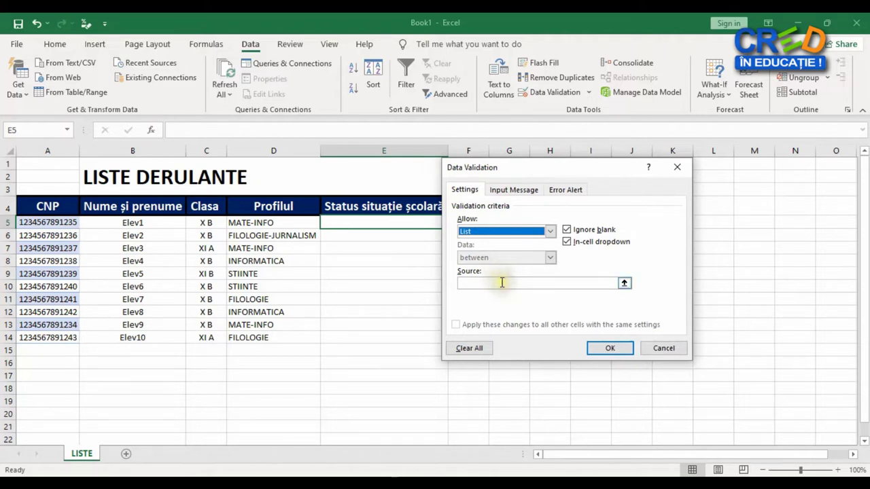
click(501, 280)
text(PROMOVAT, REPETENT)
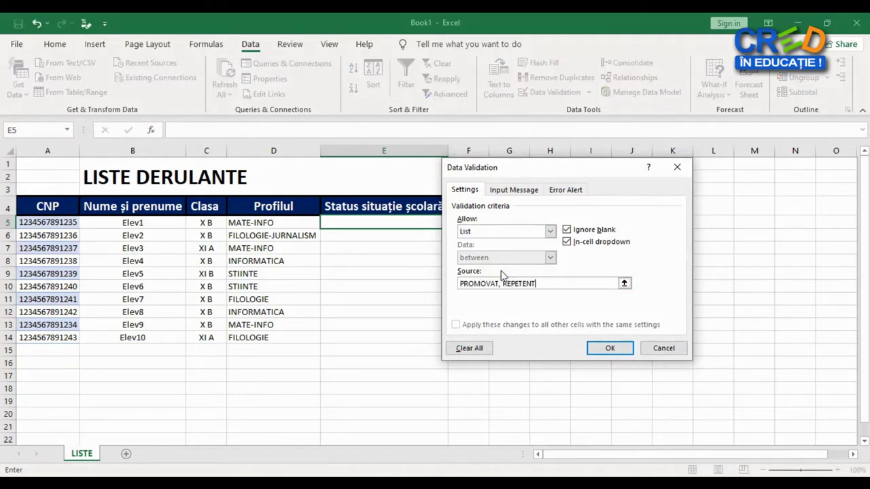
click(610, 348)
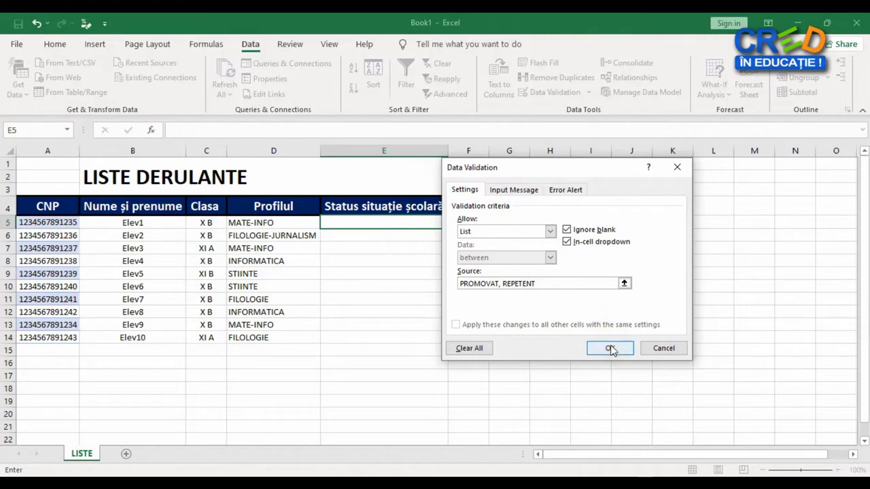
click(610, 349)
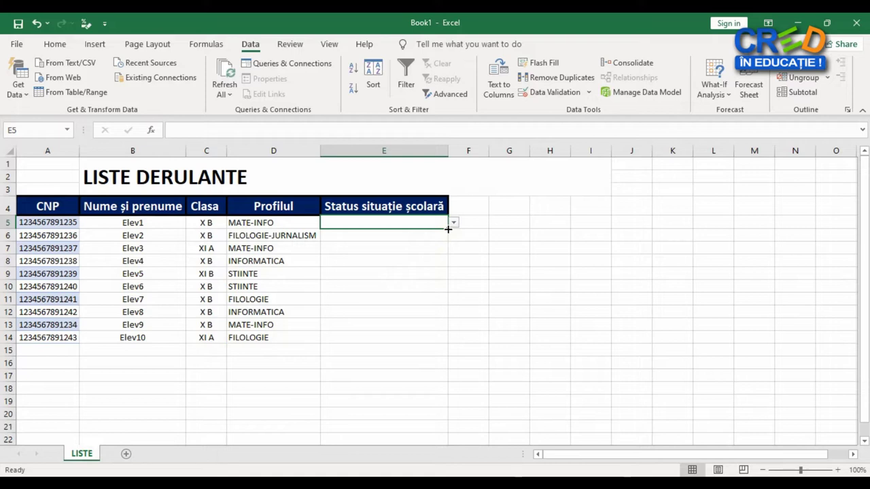
Fill E5's dropdown validation down the status column to E14, then reselect E5.
drag(447, 230, 450, 311)
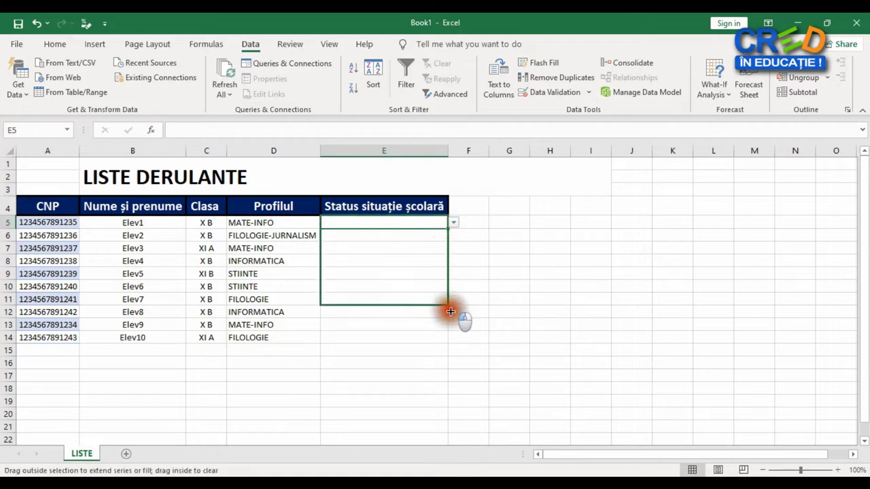
drag(449, 311, 451, 343)
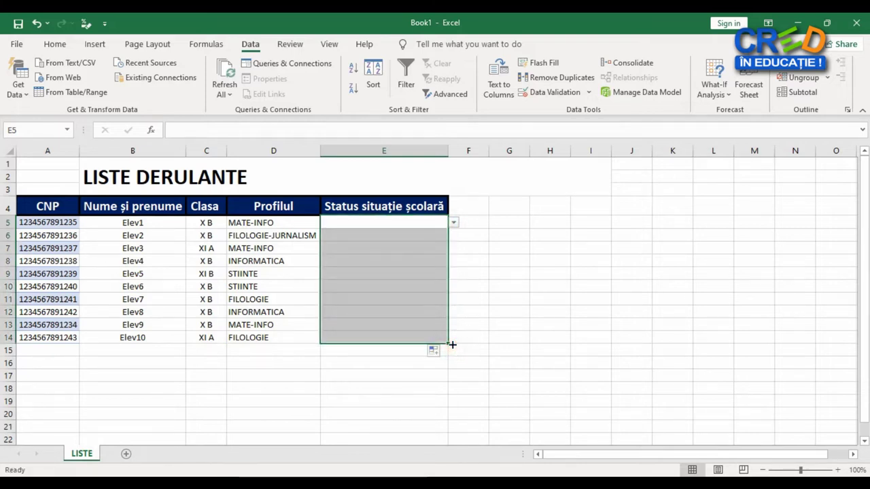
click(506, 297)
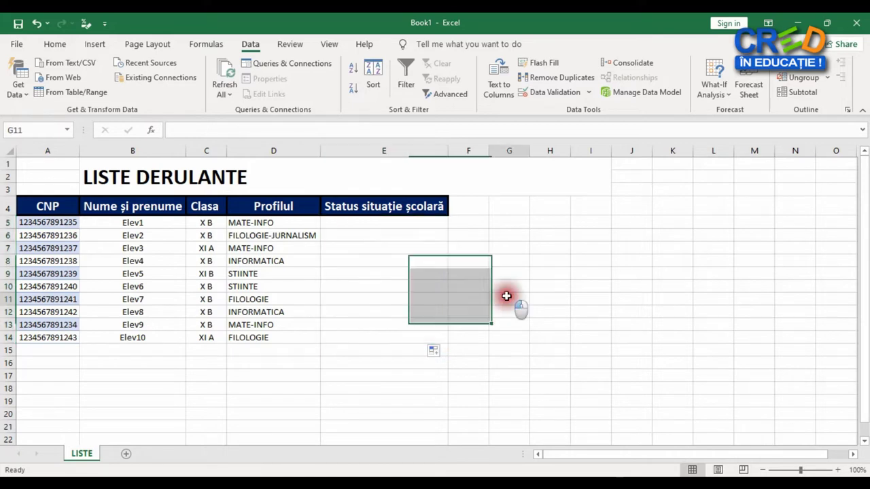
click(424, 222)
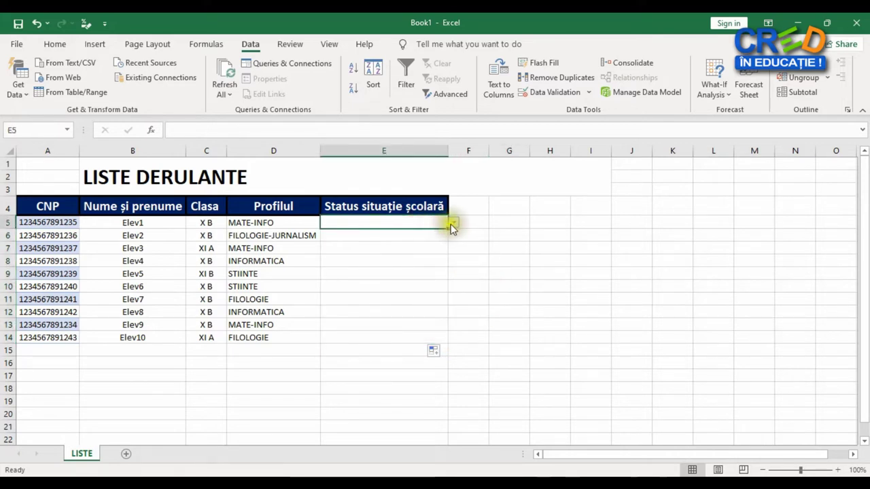
Pick statuses from the dropdowns: PROMOVAT in E5, REPETENT in E6, PROMOVAT in E7 and E8.
click(452, 225)
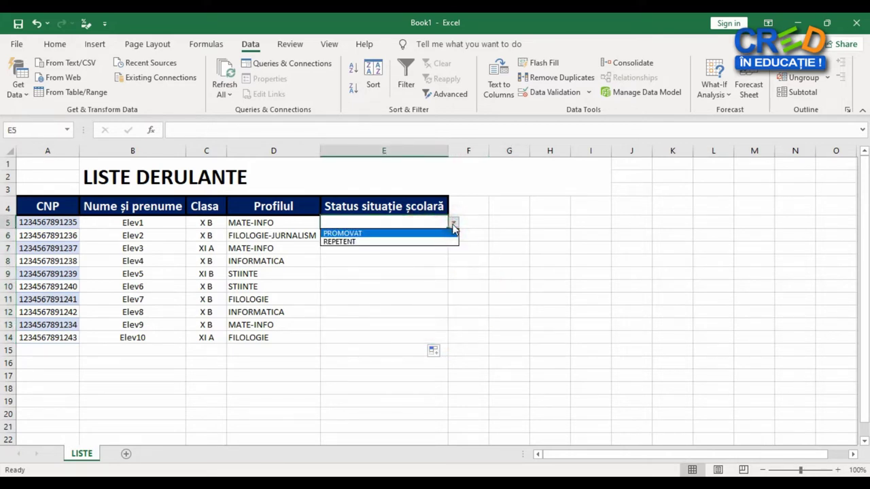
click(381, 233)
click(381, 234)
click(453, 235)
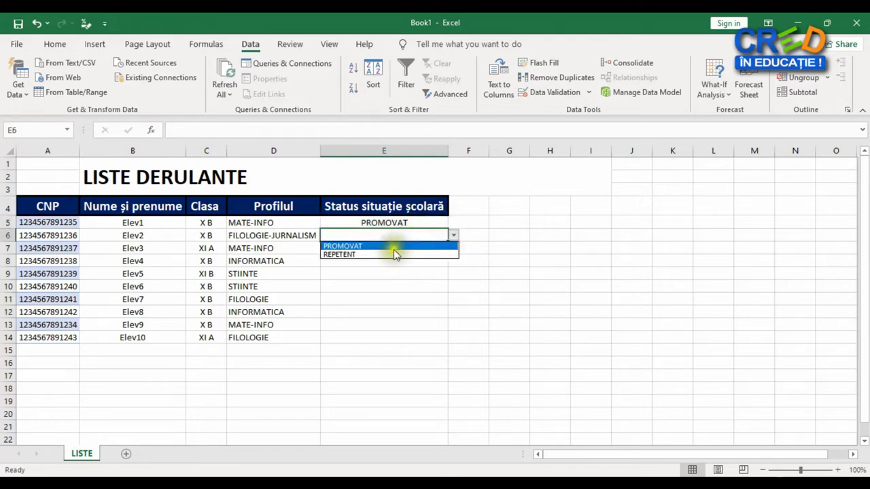
click(389, 255)
click(445, 249)
click(452, 248)
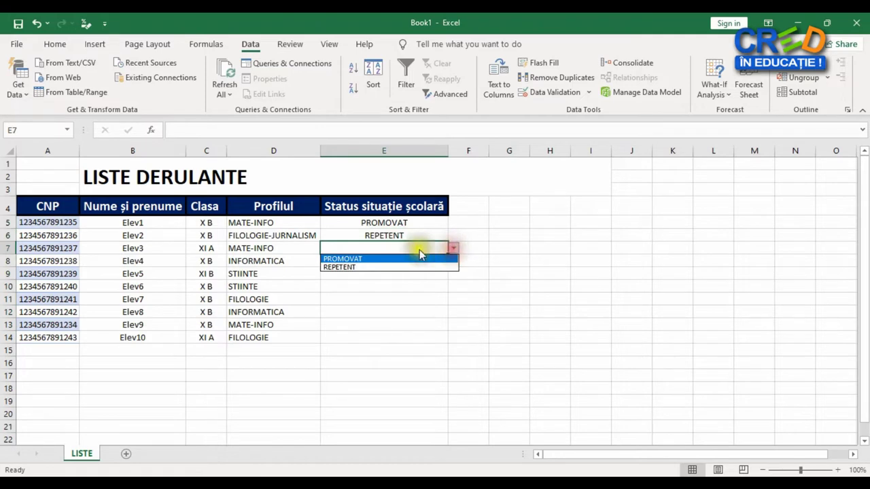
click(393, 260)
click(434, 258)
click(452, 261)
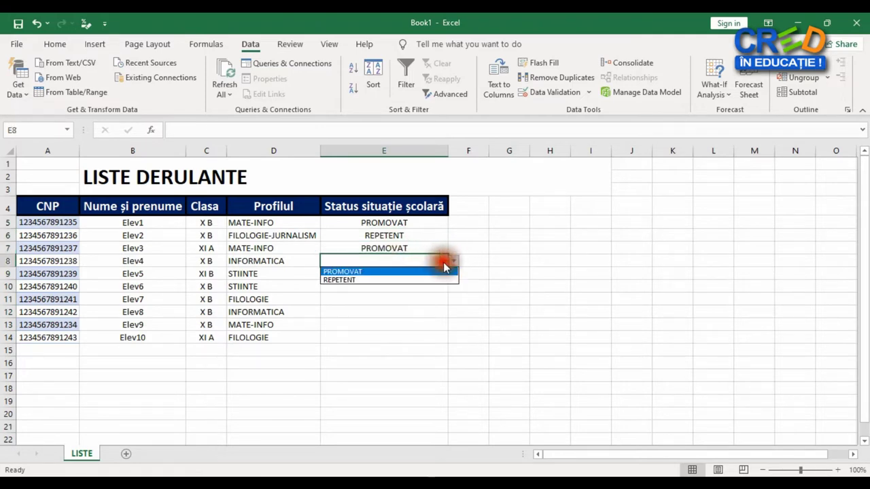
click(411, 267)
key(Return)
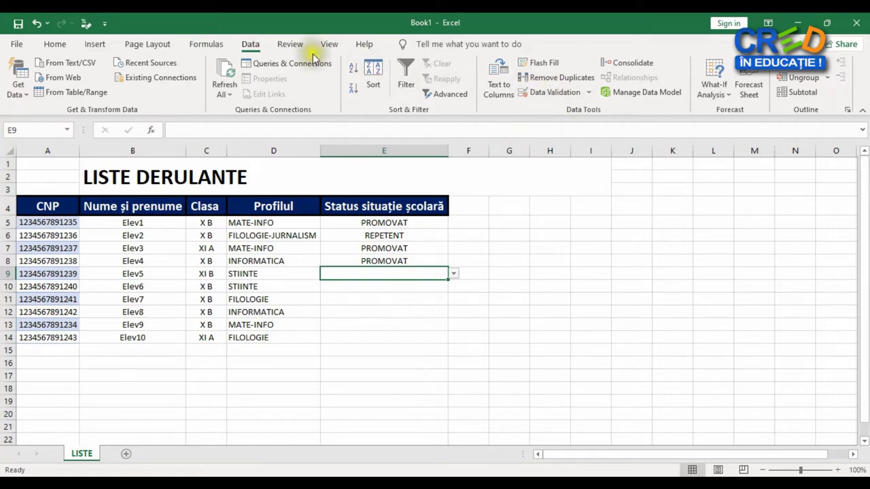
Give E9 an input message titled INDRUMARE reading 'TE ROG SA ALEGI STATUSUL SITUATIEI ELEVULUI'.
click(564, 92)
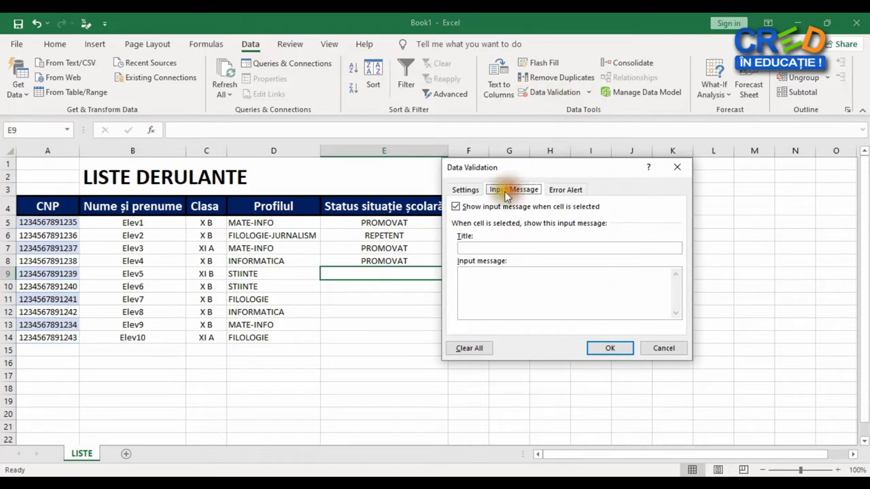
click(496, 247)
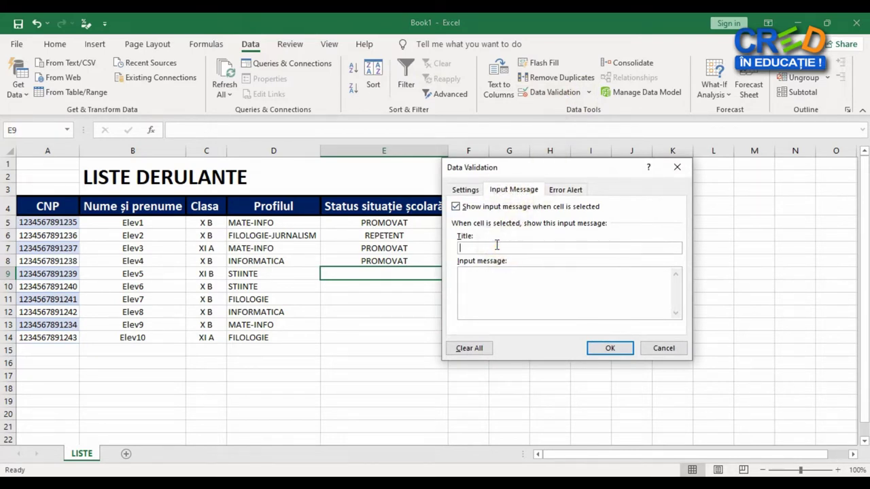
text(IN)
text(DRUMARE)
click(521, 281)
text(TE)
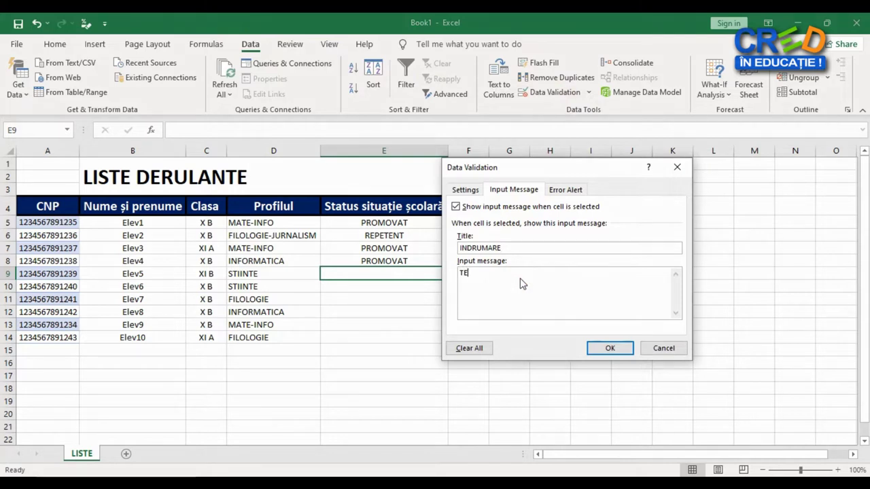
text( ROG SA ALEGI STATUSUL SI)
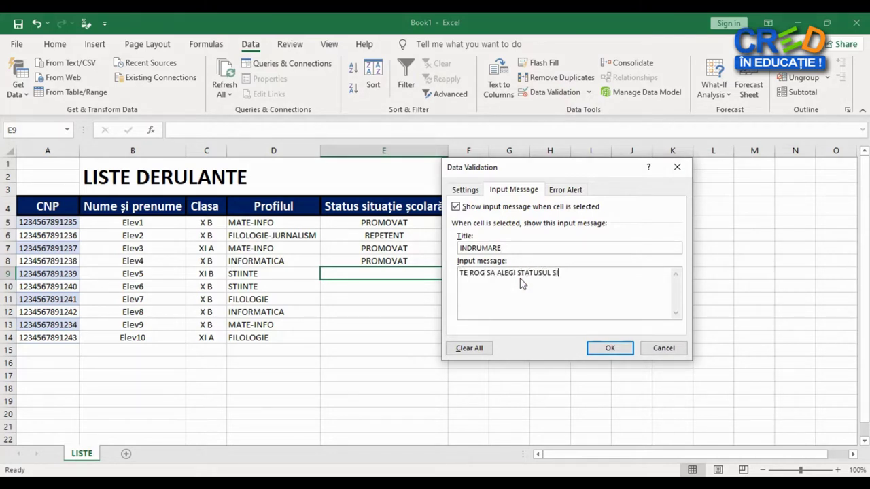
text(TUATIEI ELEVULUI)
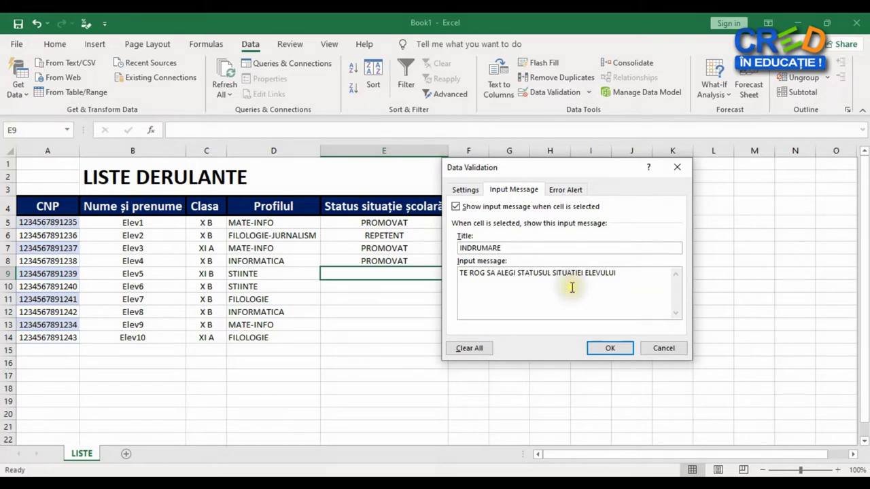
click(610, 348)
click(610, 348)
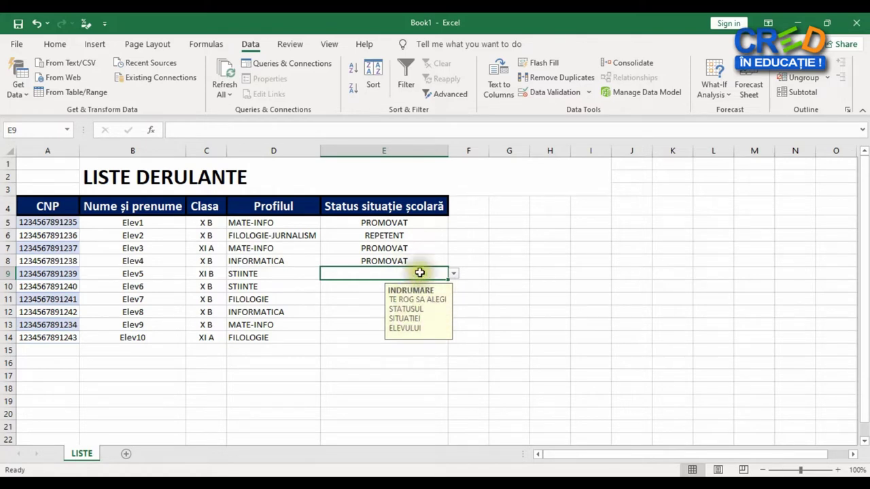
drag(450, 280, 447, 345)
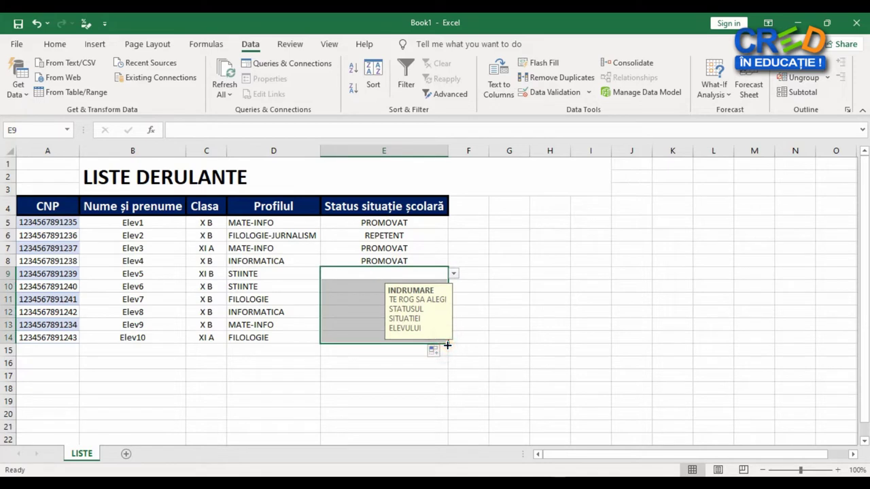
click(365, 377)
click(397, 301)
key(Right)
key(Right)
key(Right)
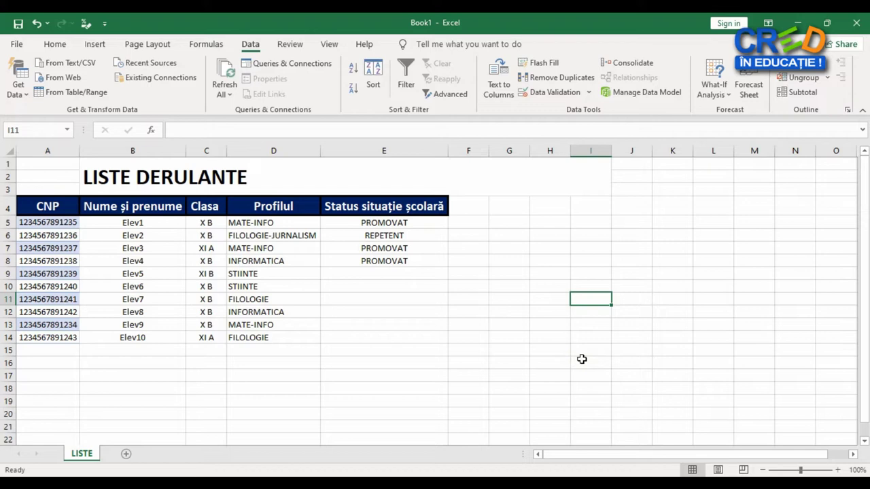
click(377, 274)
text(FJ)
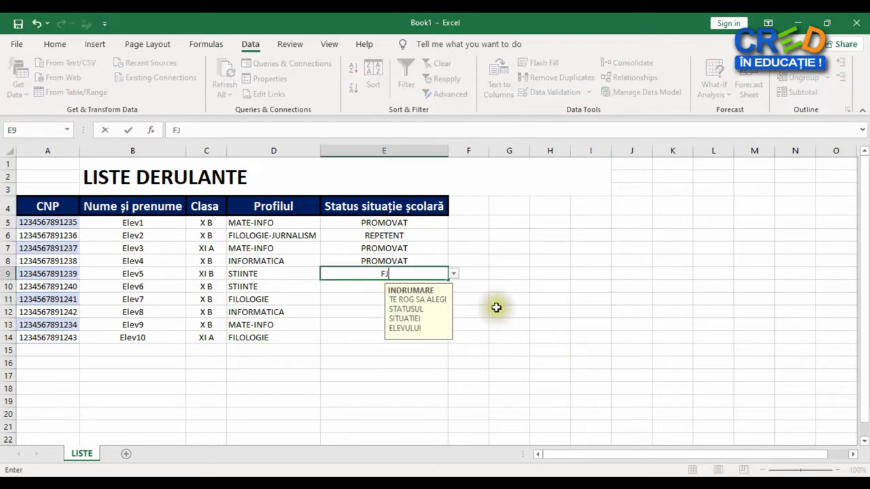
text(CGYHJGY)
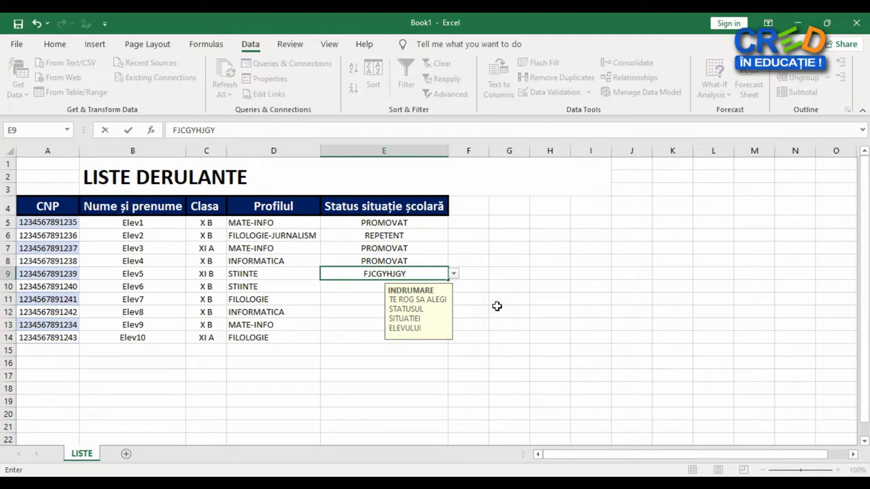
key(Return)
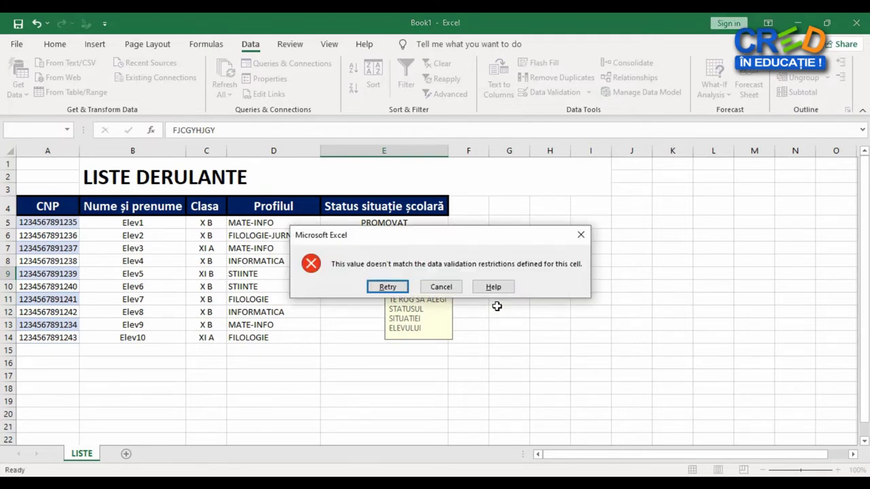
click(581, 234)
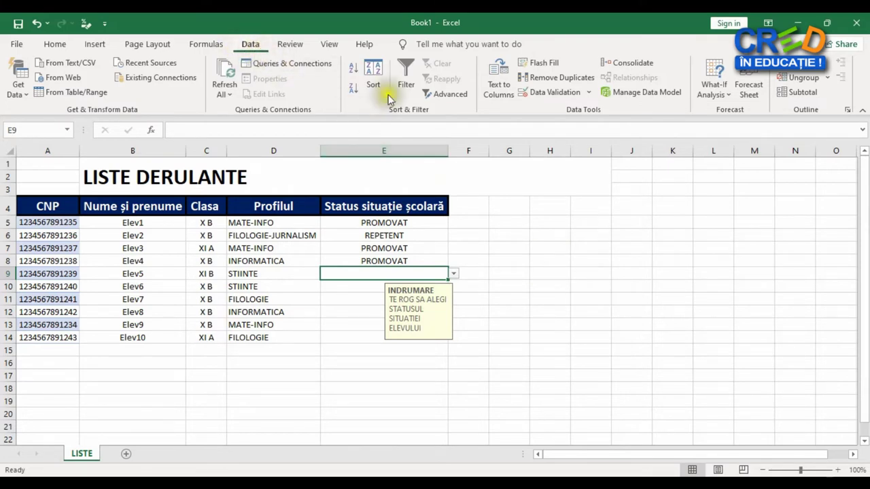
Set E9's error alert to Warning style, titled AVERTIZARE, with an 'AI GRIJA!' PROMOVAT-or-REPETENT message.
click(555, 95)
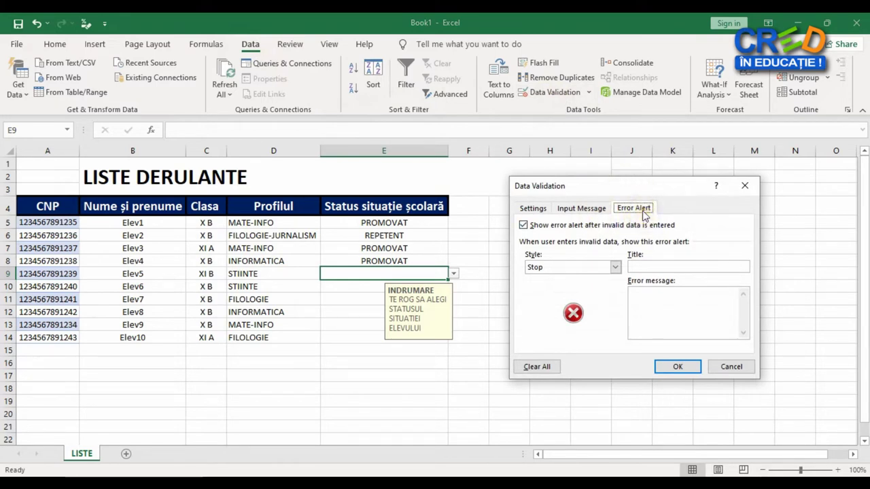
click(524, 227)
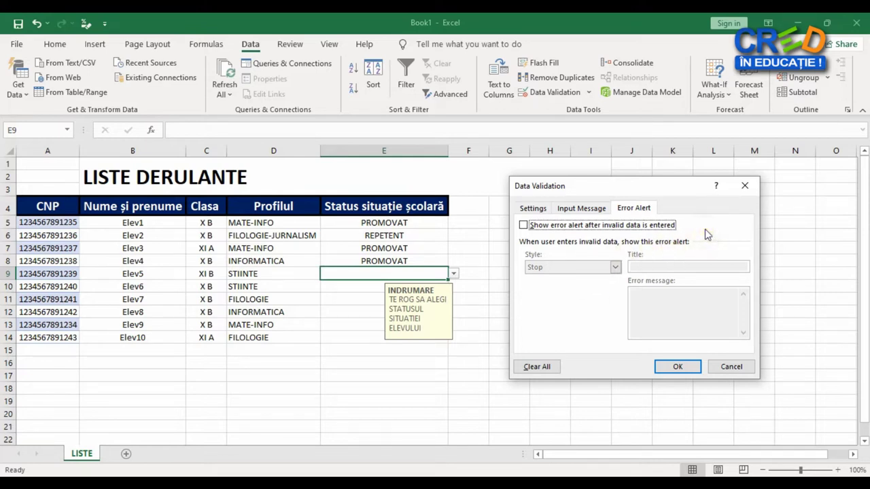
click(603, 225)
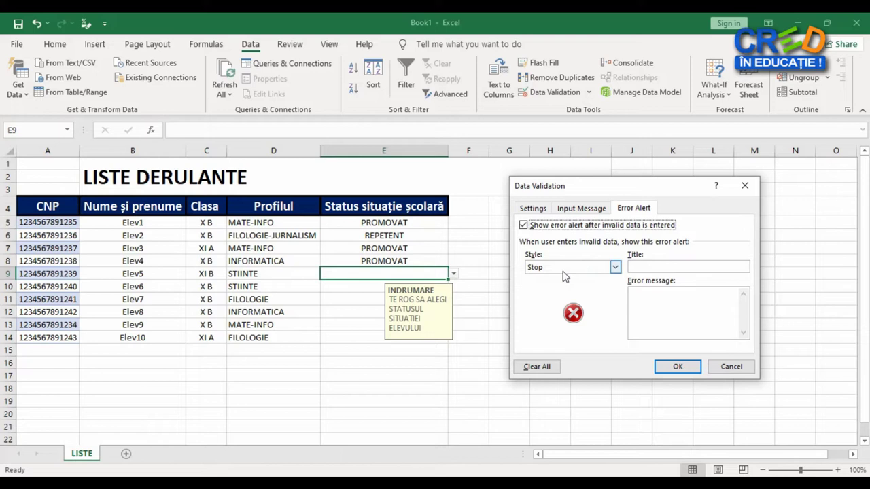
click(563, 268)
click(561, 286)
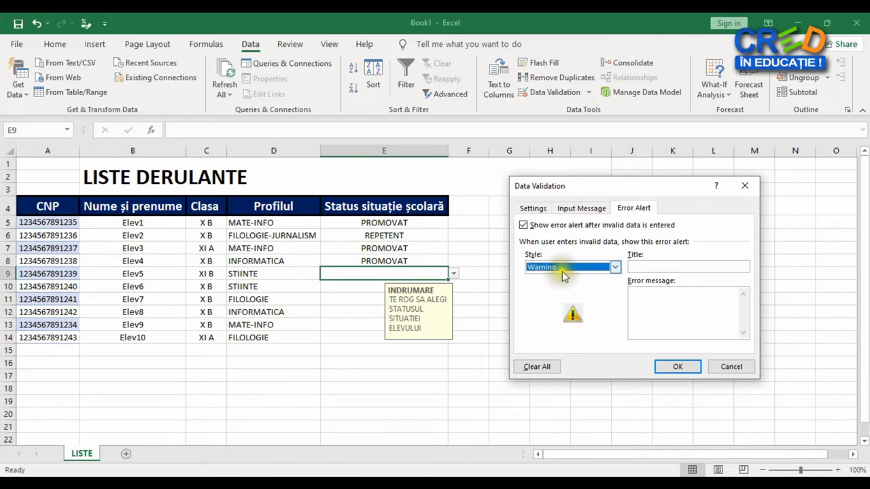
click(646, 267)
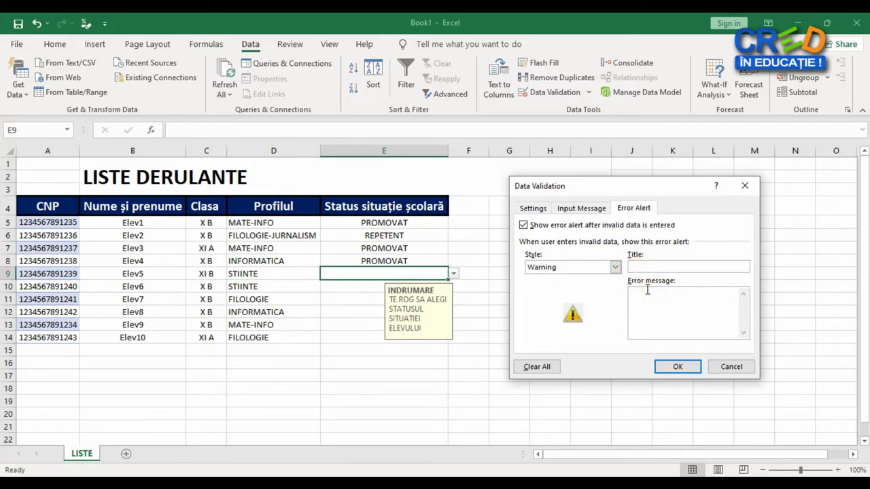
text(AVERTIZARE)
click(653, 311)
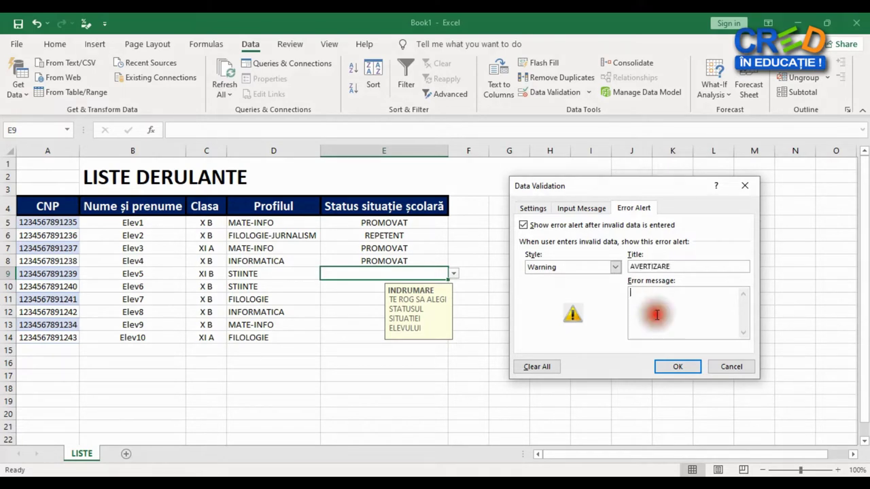
text(AI G)
text(RIJA! POTI INTRODUCE )
text(PROMOVAT)
text( SAU REPT)
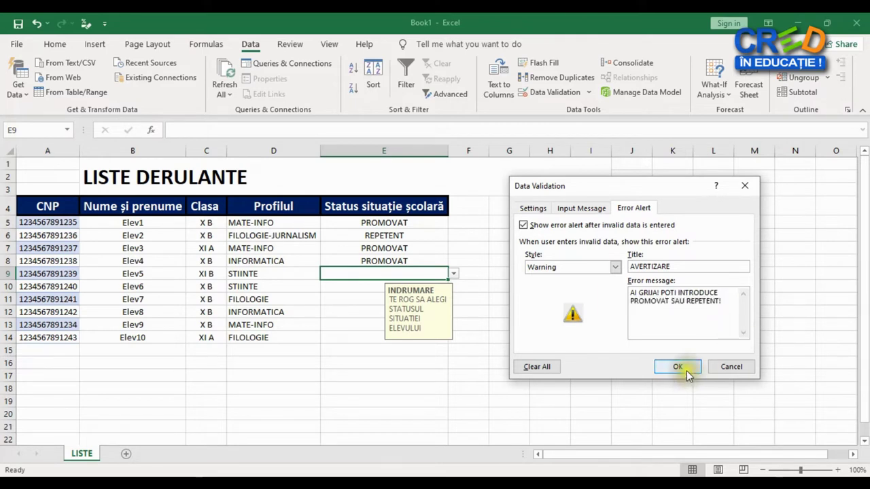
click(685, 369)
Enter BRBRT in E9 and keep it by accepting the AVERTIZARE warning.
text(BRBRT)
key(Return)
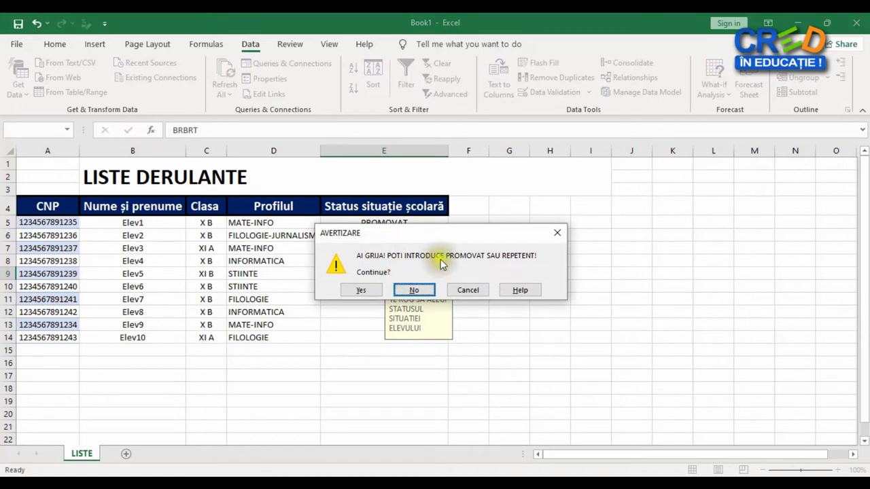
drag(443, 235, 464, 221)
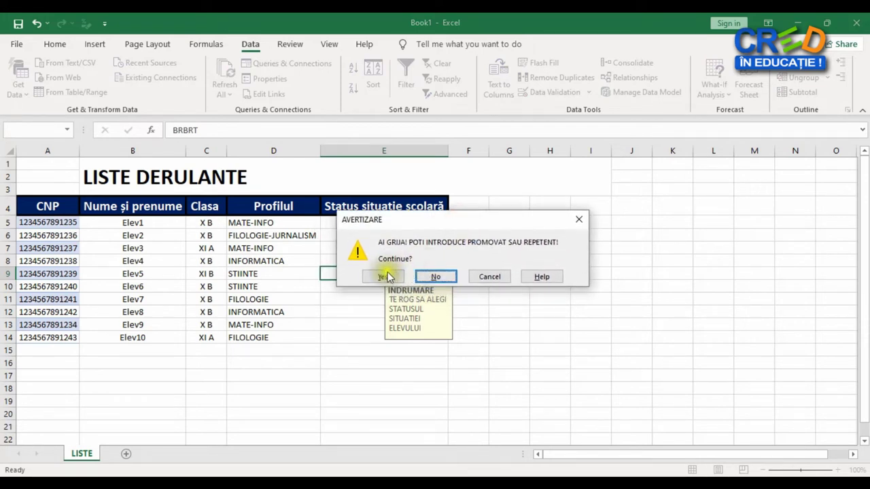
click(388, 277)
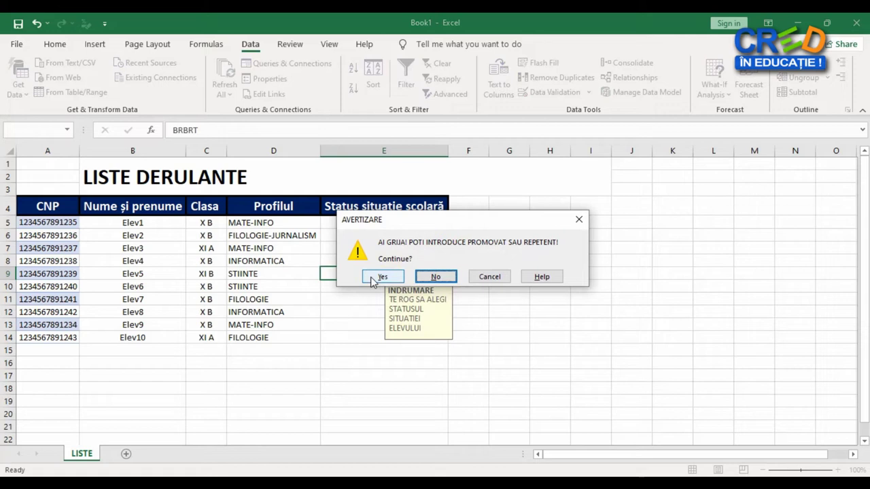
click(380, 276)
click(389, 278)
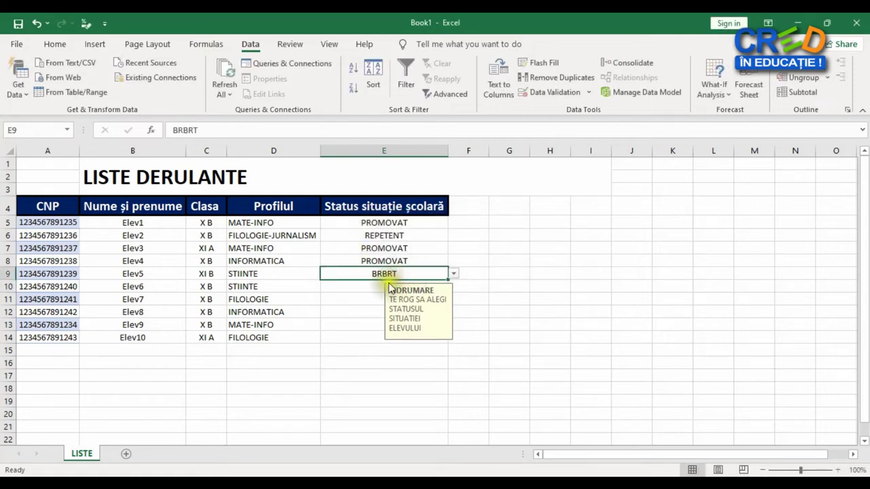
Give E10 an Information-style error alert titled AVERTIZARE with the message 'AI INTRODUS O ALTA VALOARE'.
click(387, 285)
click(547, 94)
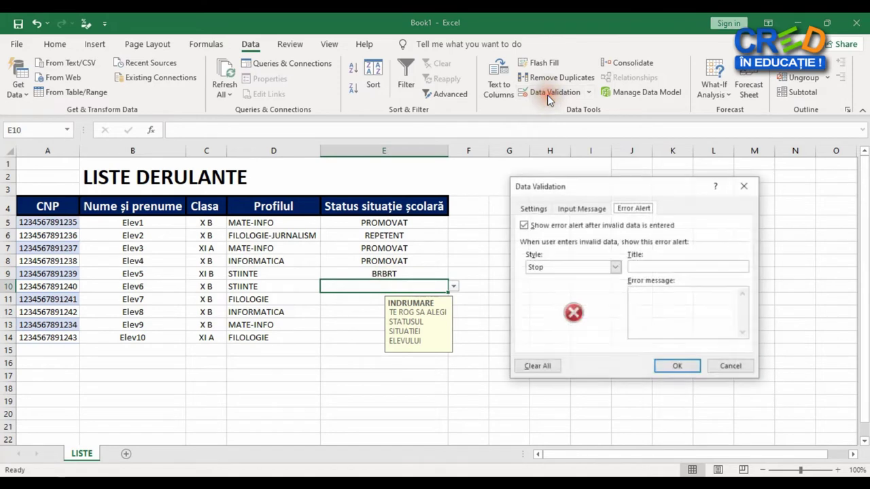
click(614, 267)
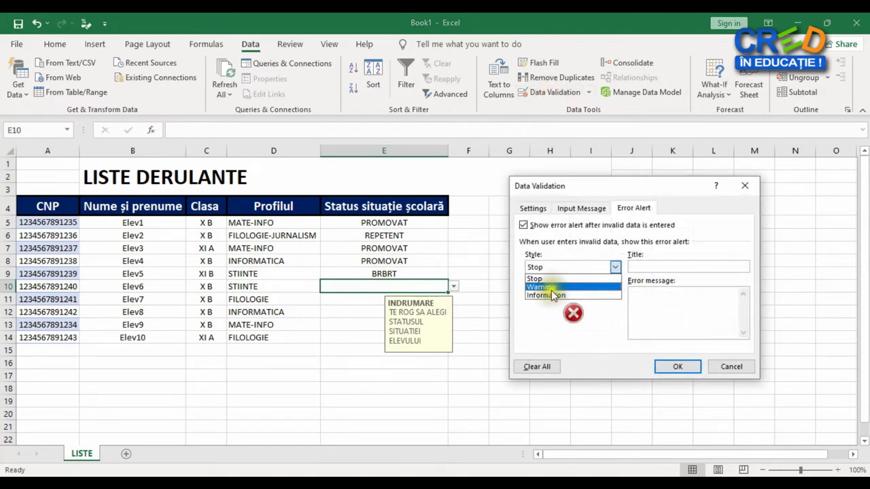
click(551, 296)
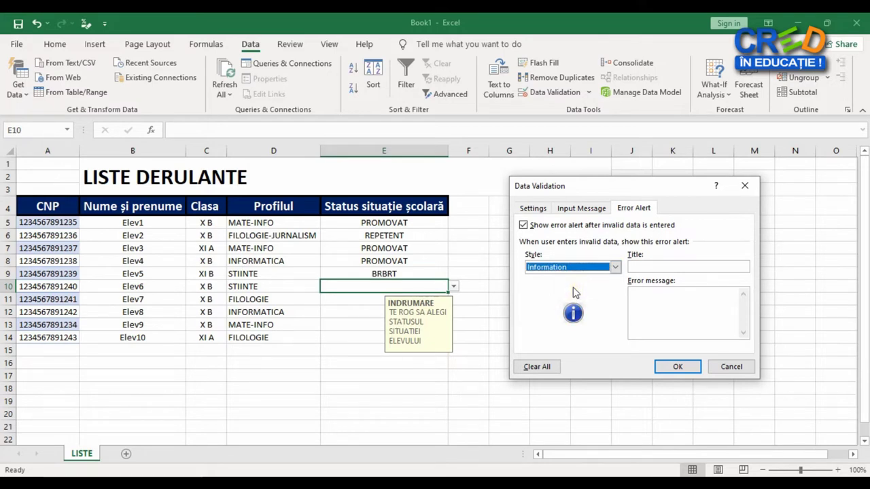
click(669, 265)
text(ZARE)
click(672, 307)
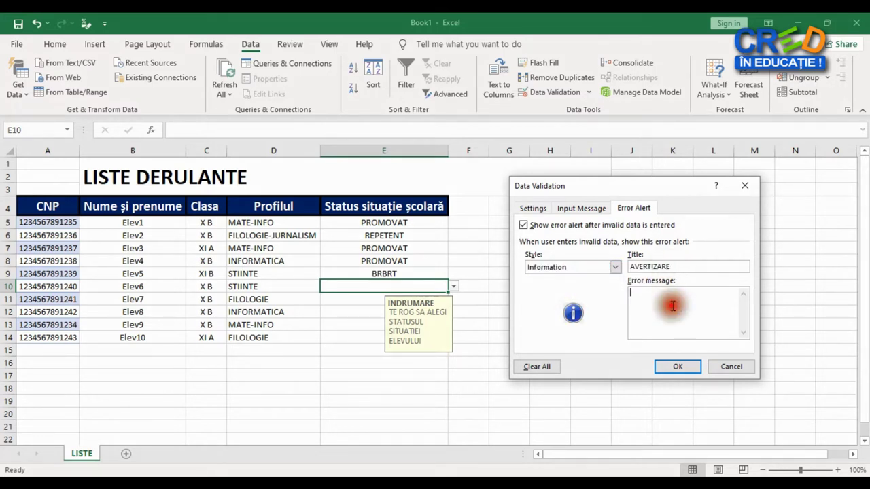
text(AI INTRODUS O ALTA VALOARE )
text(DECAT CEA IMPLICITA!!)
click(677, 366)
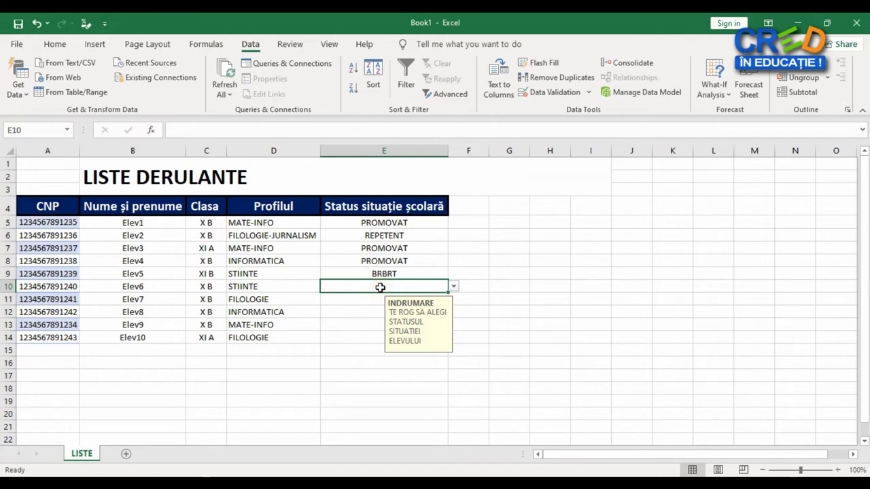
Enter HRTJDFTH in E10, accept it at the information notice, then select away from column E.
text(HRTJDFTH)
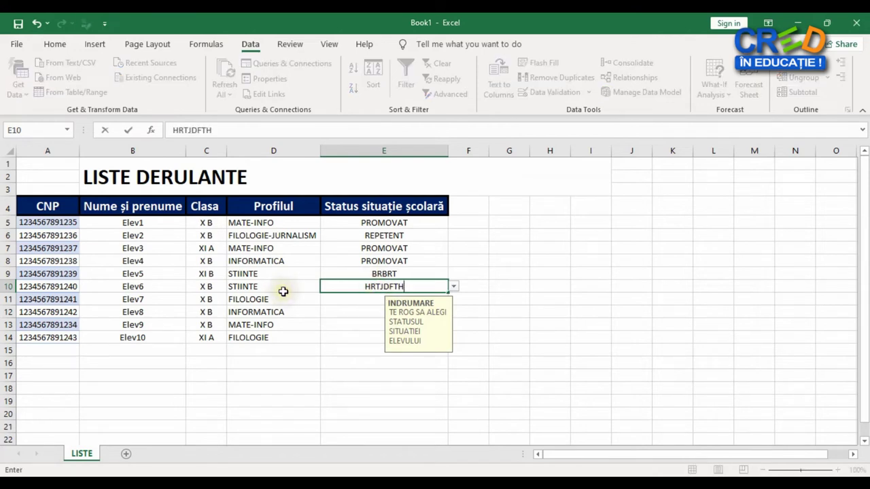
key(Return)
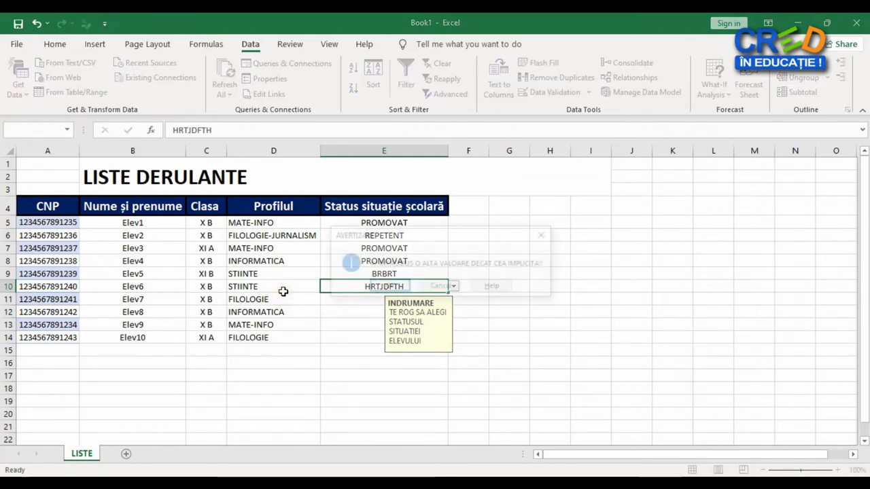
drag(436, 232, 592, 207)
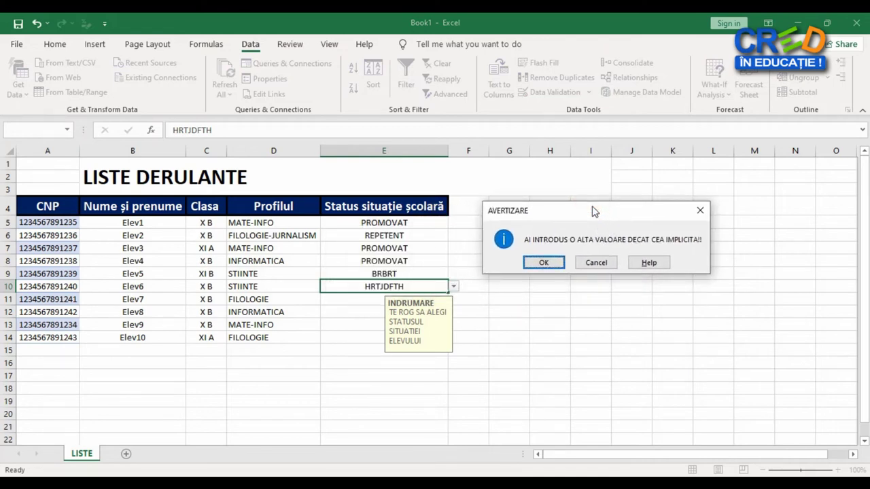
click(547, 263)
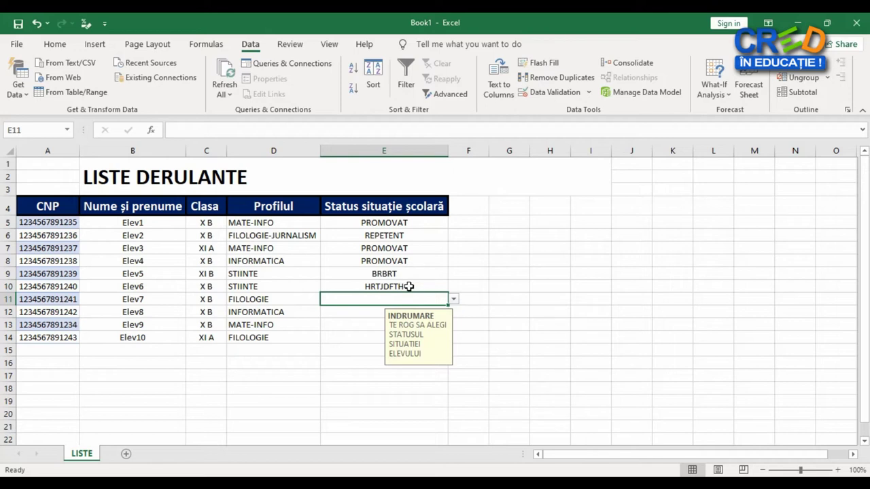
click(408, 286)
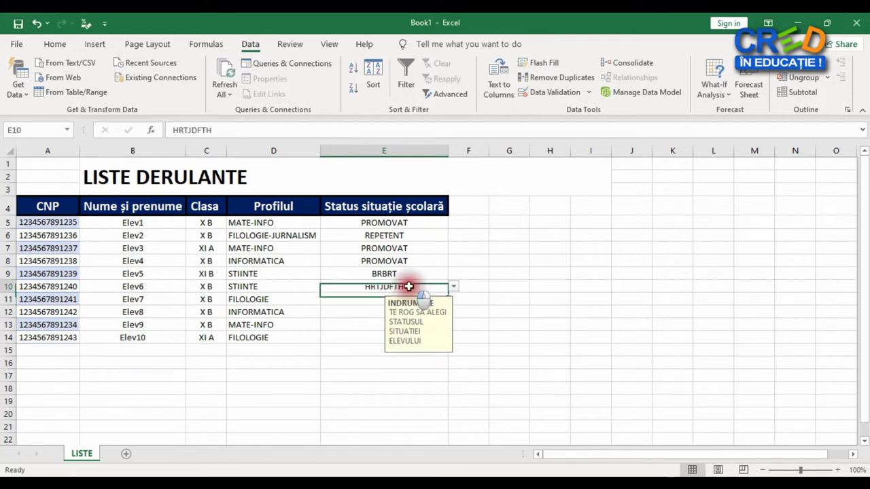
click(358, 306)
click(274, 375)
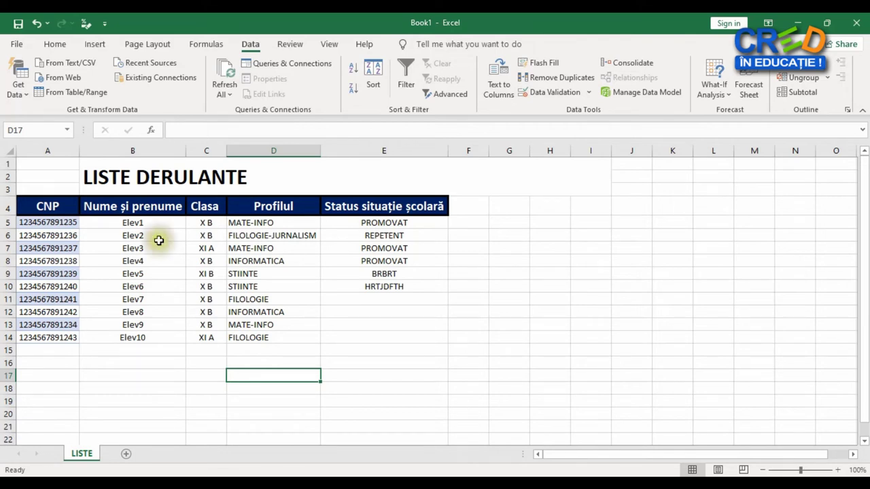
Add a new sheet and rename it DATE.
click(125, 457)
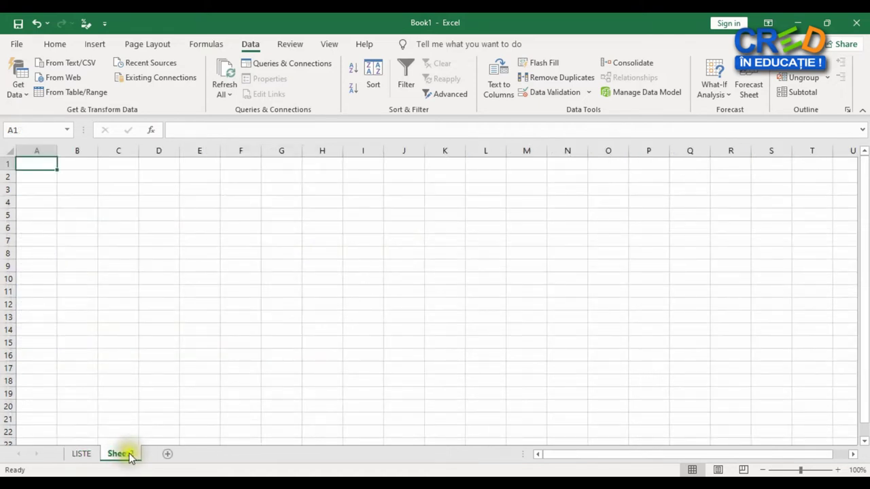
right_click(129, 454)
click(174, 314)
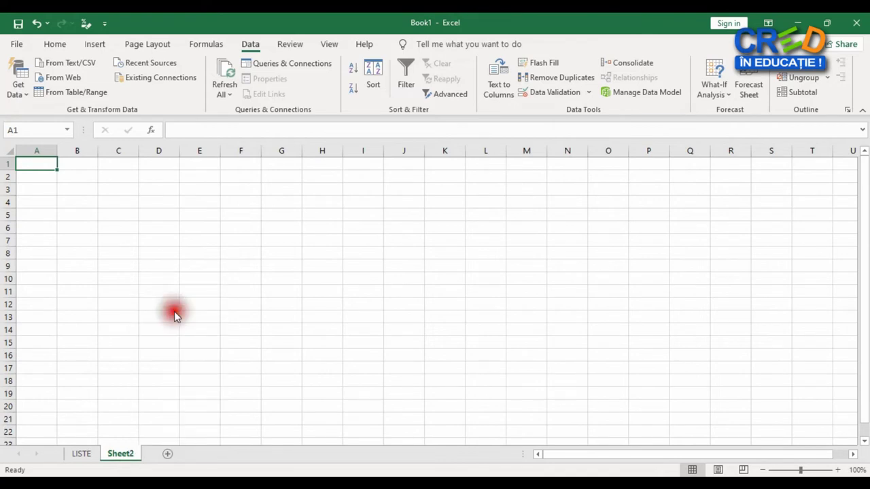
text(DATE)
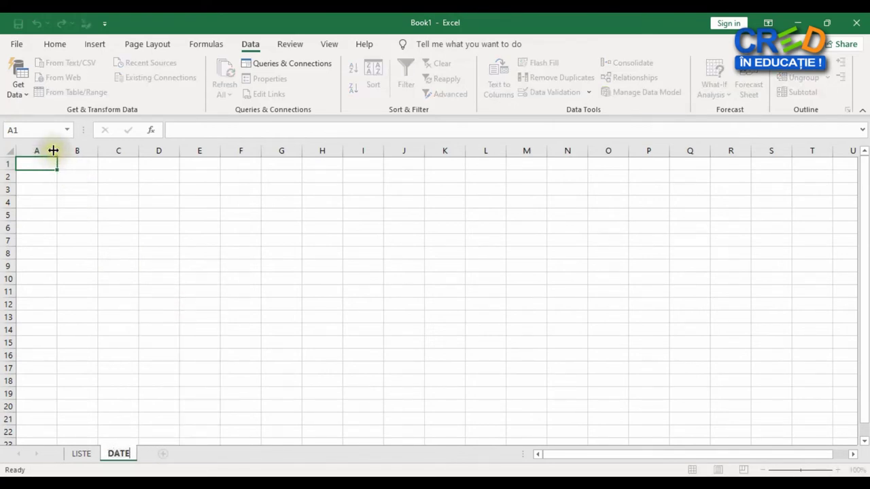
Widen column A, enter PROMOVAT in A1 and REPETENT in A2, then return to LISTE.
drag(58, 150, 127, 151)
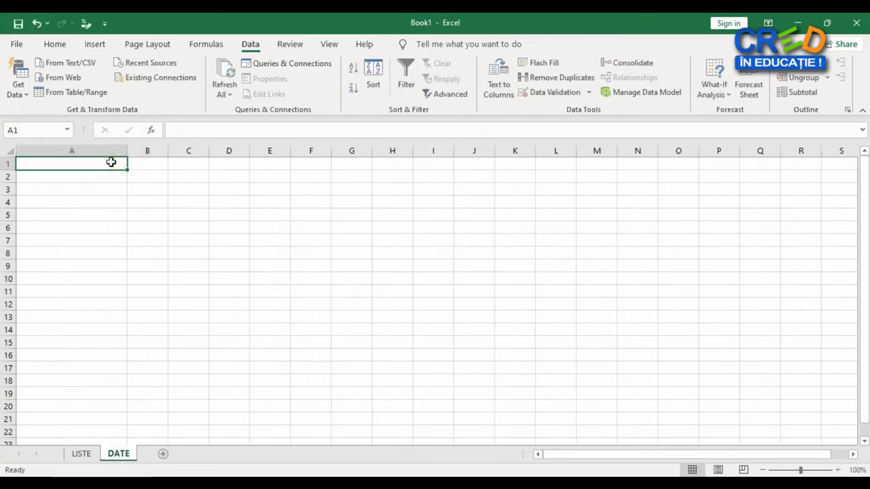
text(PROMOVAT)
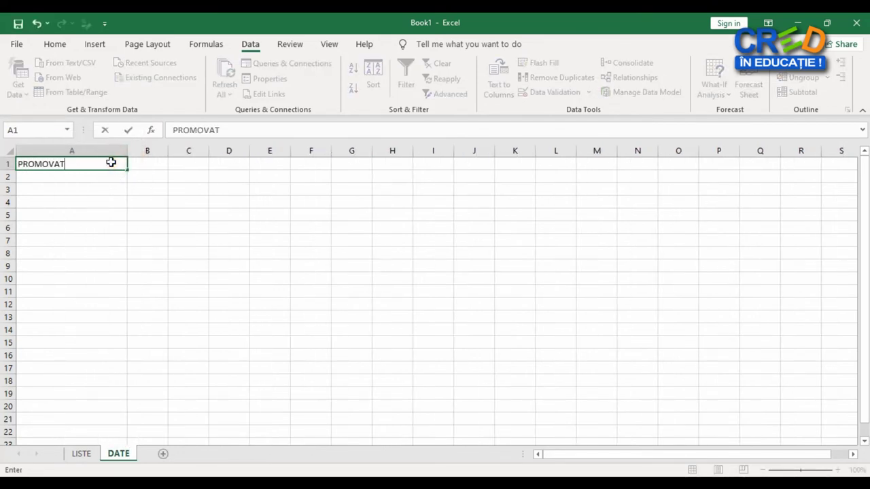
key(Return)
text(REP)
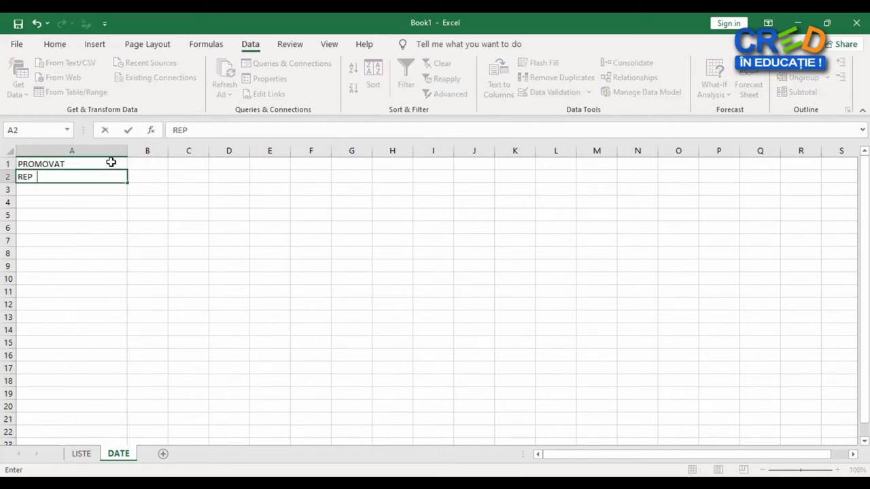
text(ETENT)
click(165, 227)
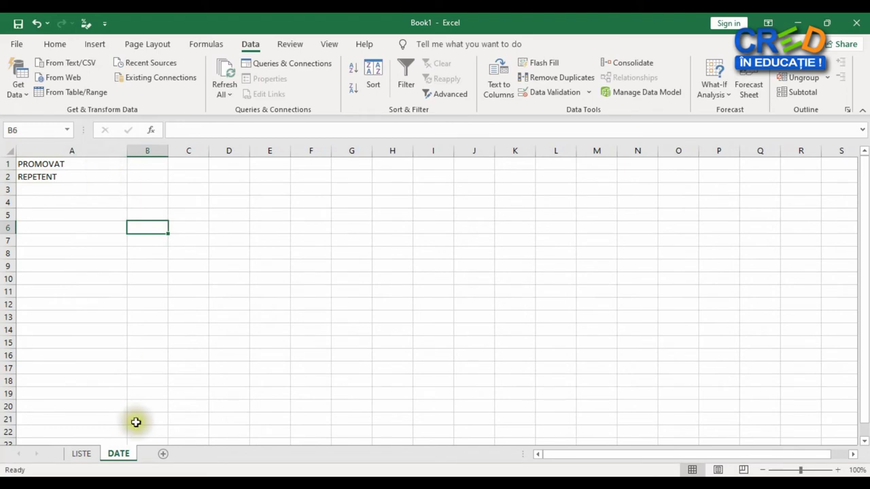
click(80, 455)
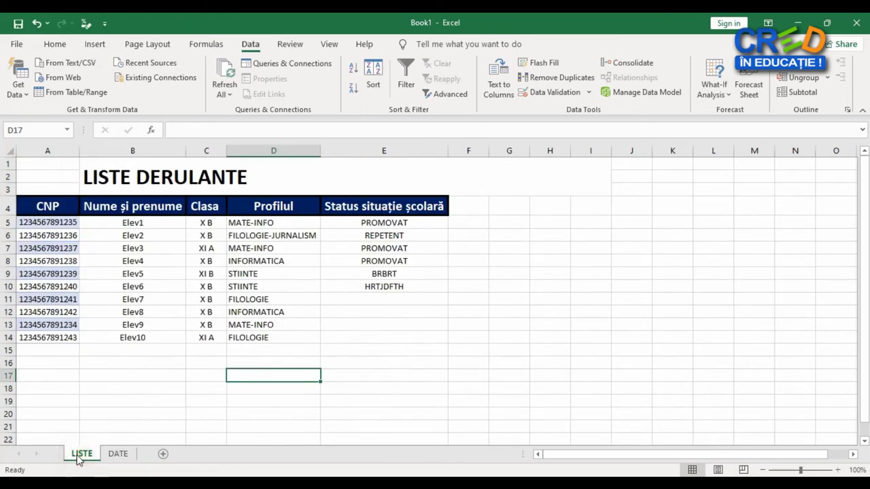
Replace E5:E14's mixed validation with a List sourced from =DATE!$A$1:$A$2.
drag(415, 223, 417, 337)
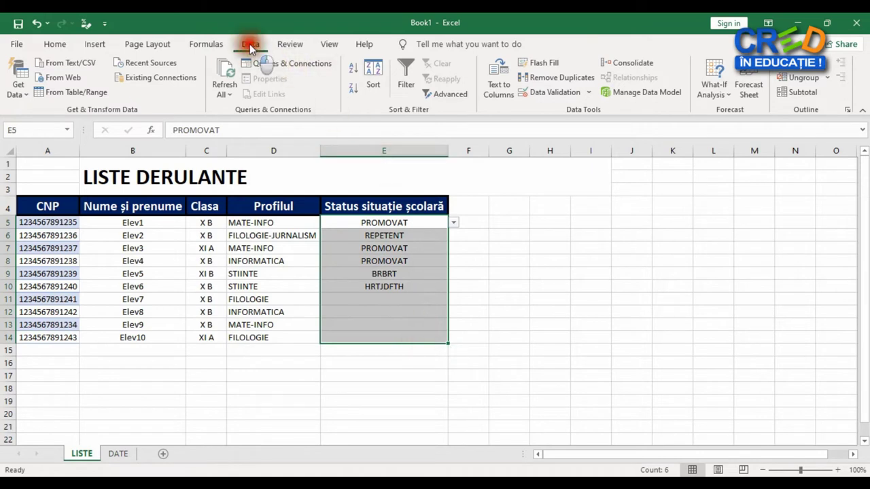
click(553, 93)
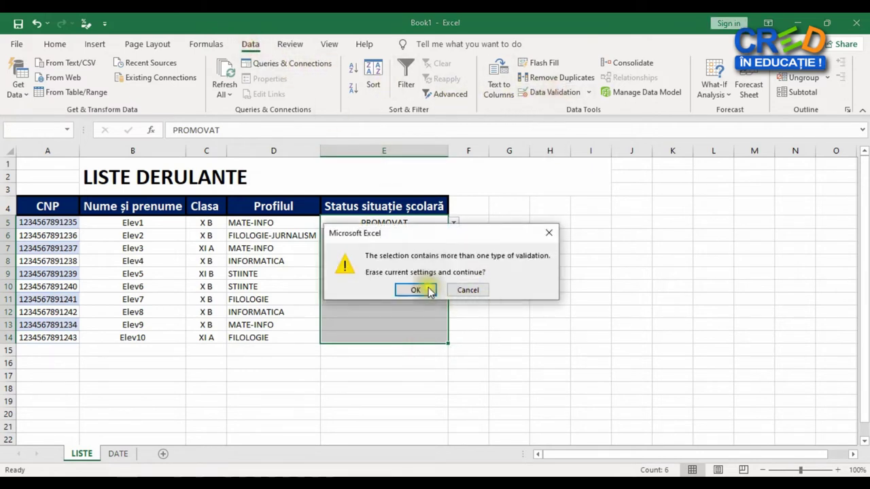
click(402, 290)
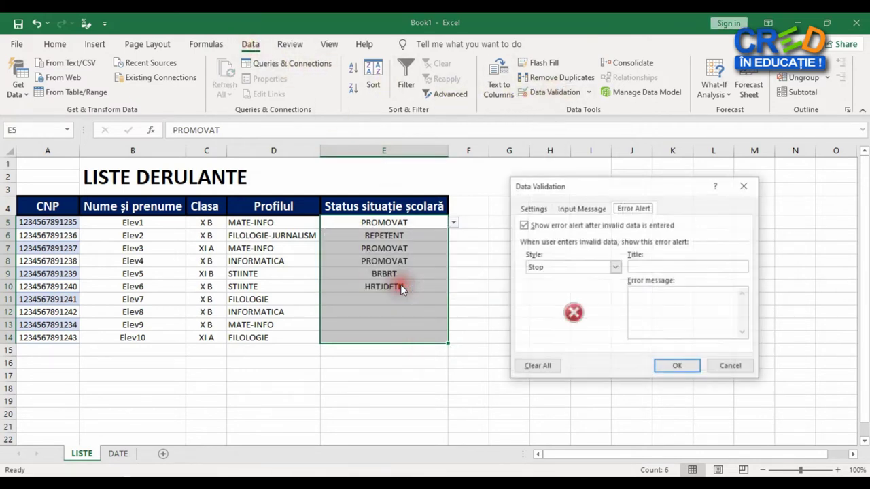
click(530, 208)
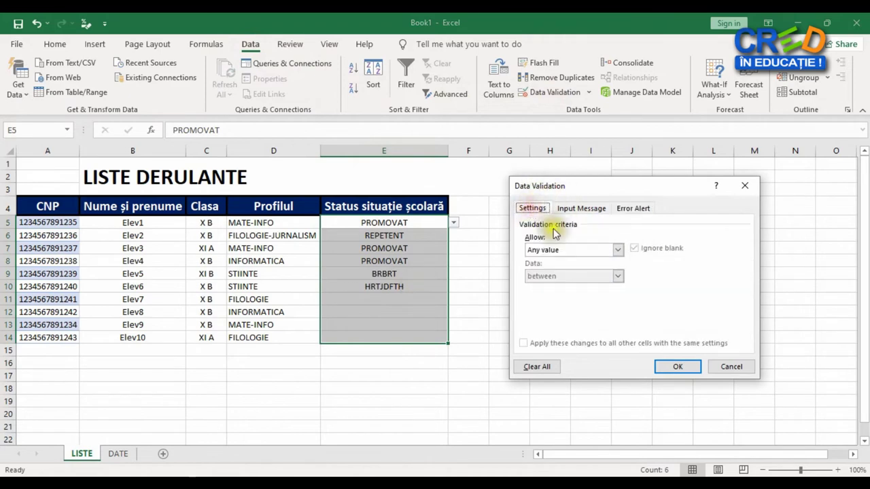
click(616, 250)
click(558, 284)
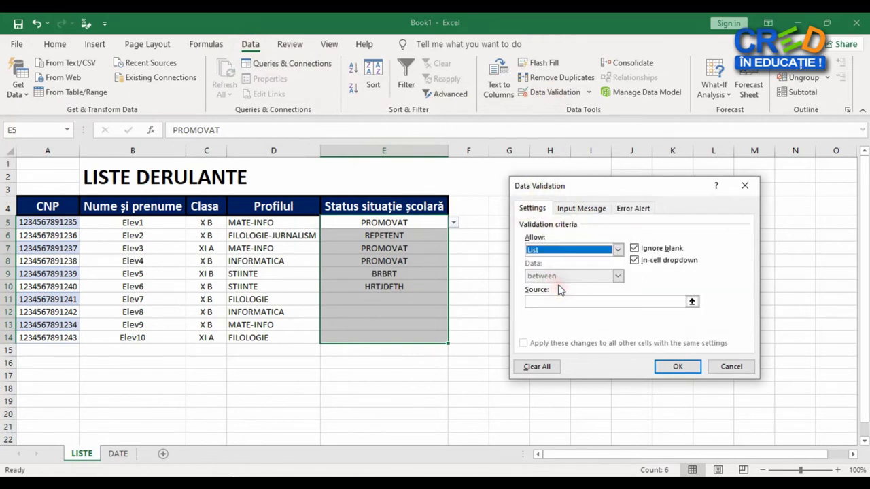
click(556, 301)
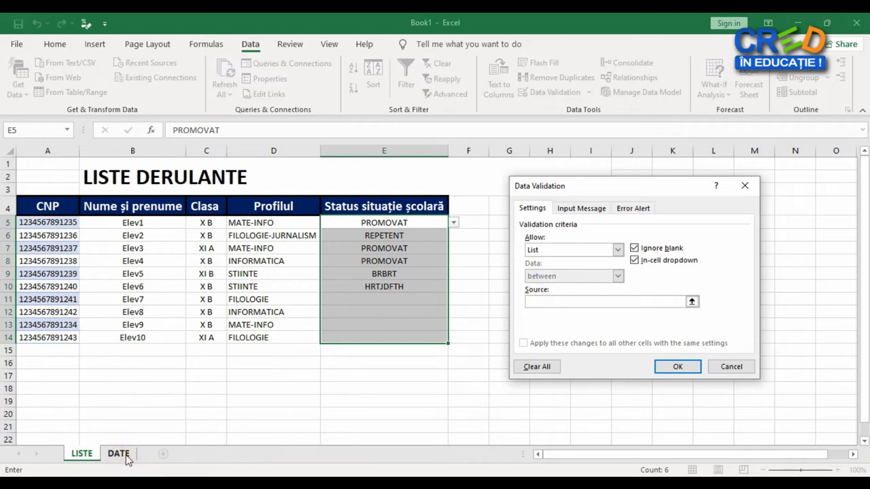
click(123, 454)
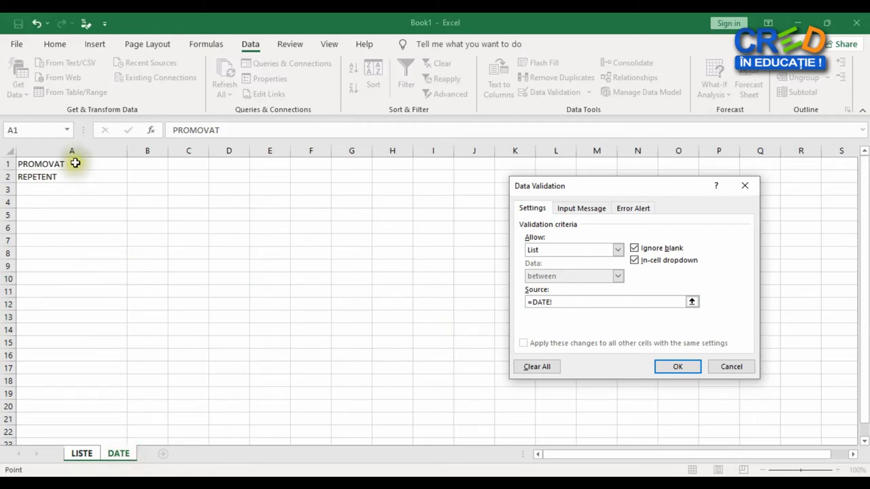
drag(75, 163, 75, 176)
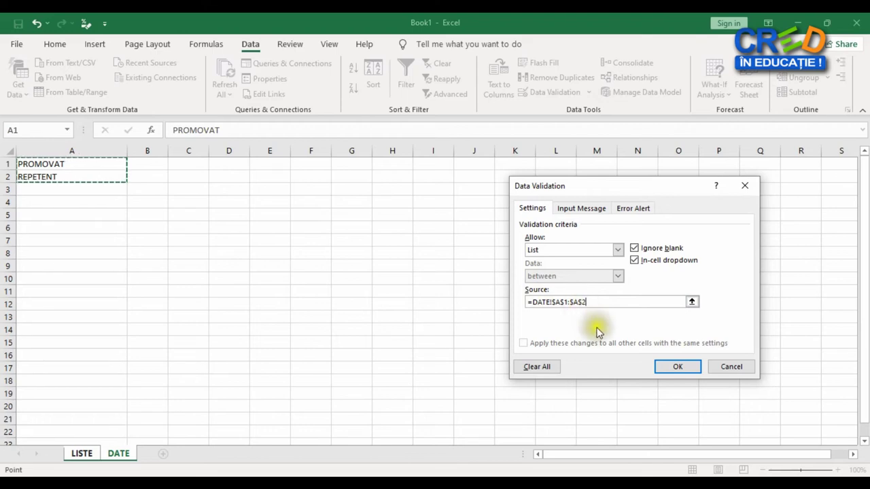
click(676, 367)
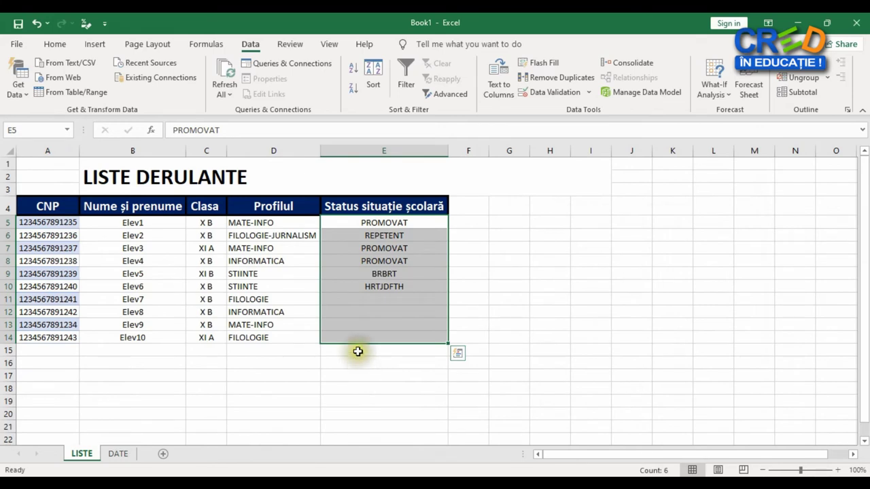
Replace E9's invalid BRBRT entry and E10's status with REPETENT from the dropdown.
click(410, 312)
click(421, 273)
click(454, 275)
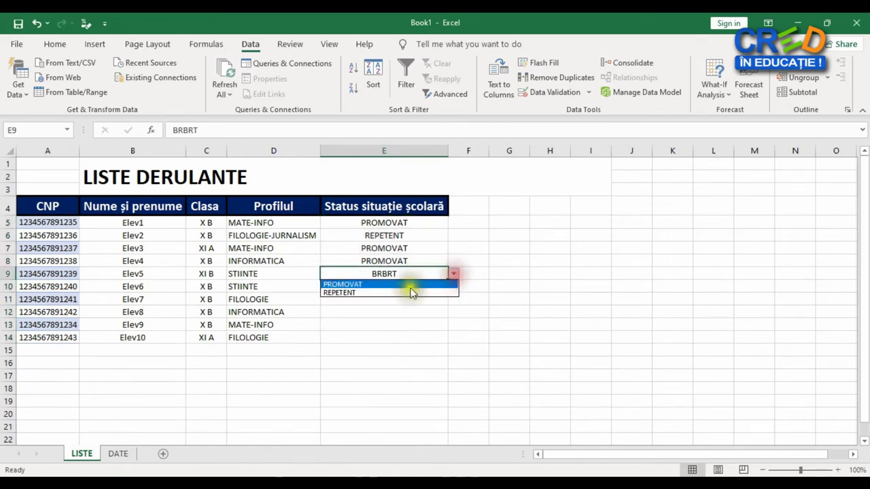
click(408, 292)
click(415, 286)
click(455, 287)
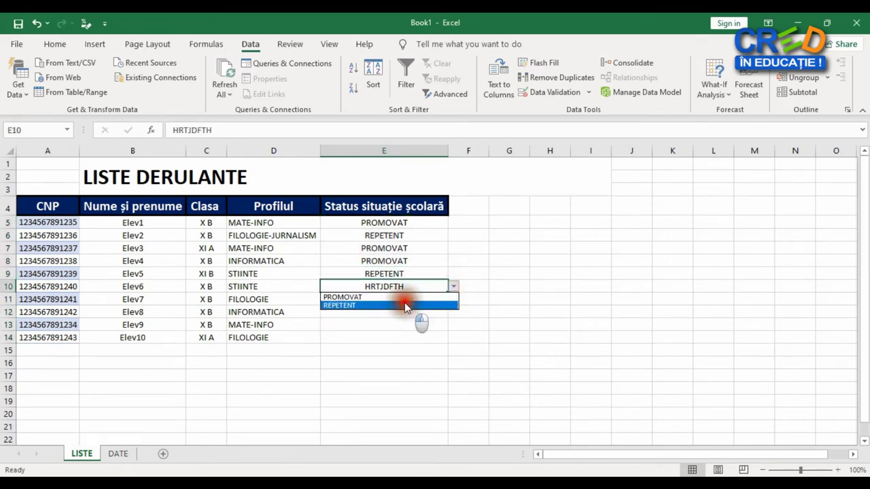
click(405, 305)
Set E11 and E13 to REPETENT as well, then check E6's dropdown and select E5.
click(428, 299)
click(453, 299)
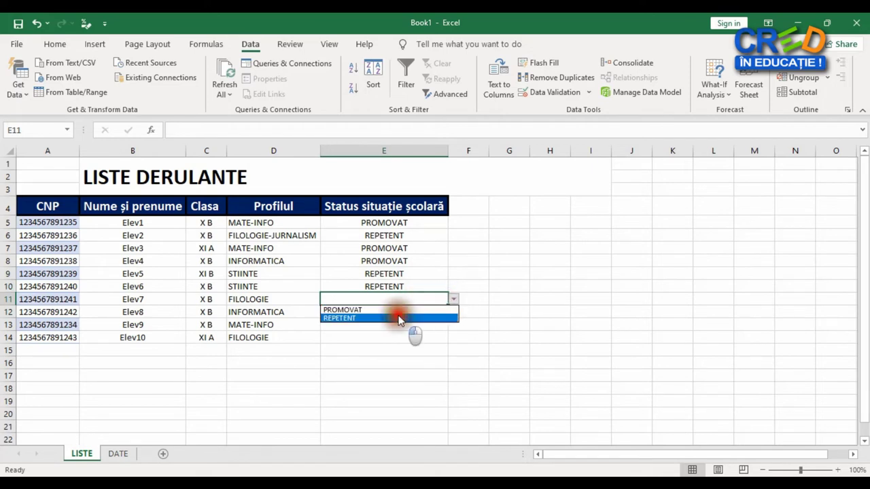
click(400, 318)
click(438, 325)
click(453, 325)
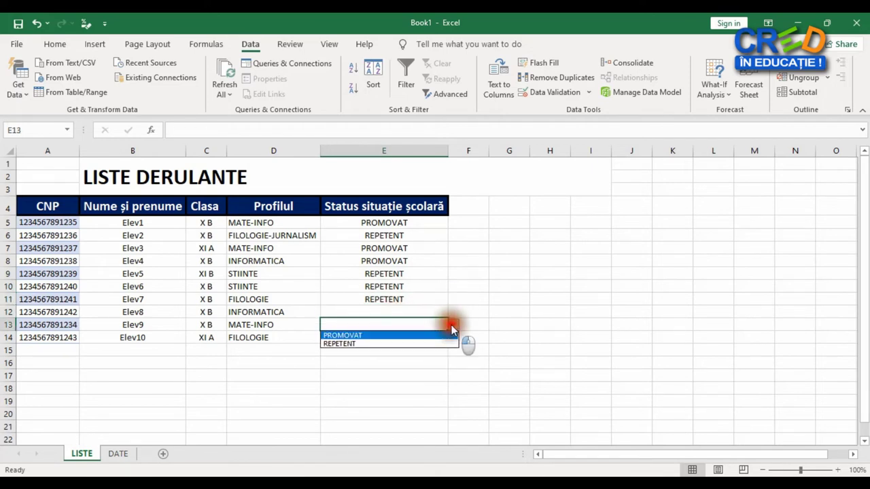
click(401, 342)
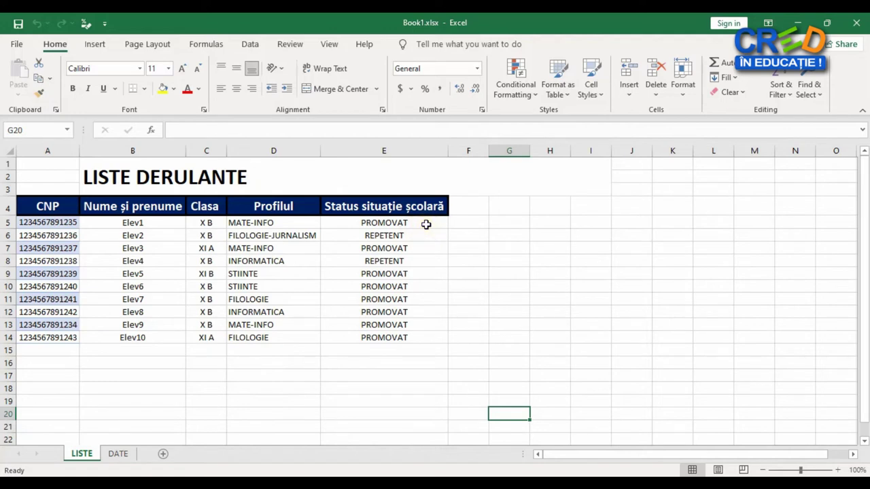
click(425, 236)
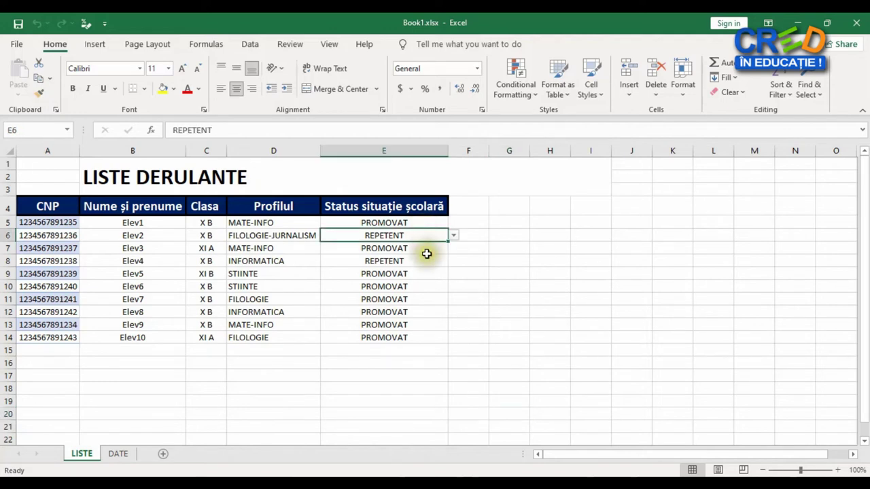
click(426, 223)
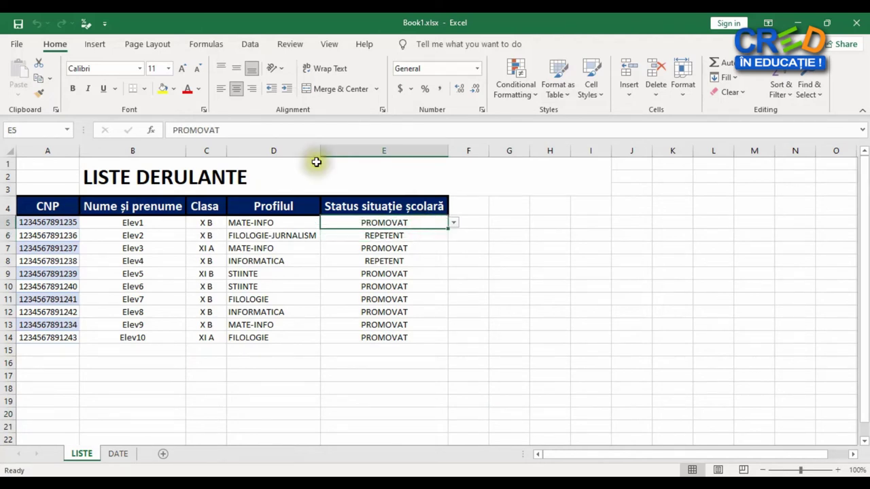
Add a formula rule =E5="PROMOVAT" that fills cell E5 light green.
click(535, 95)
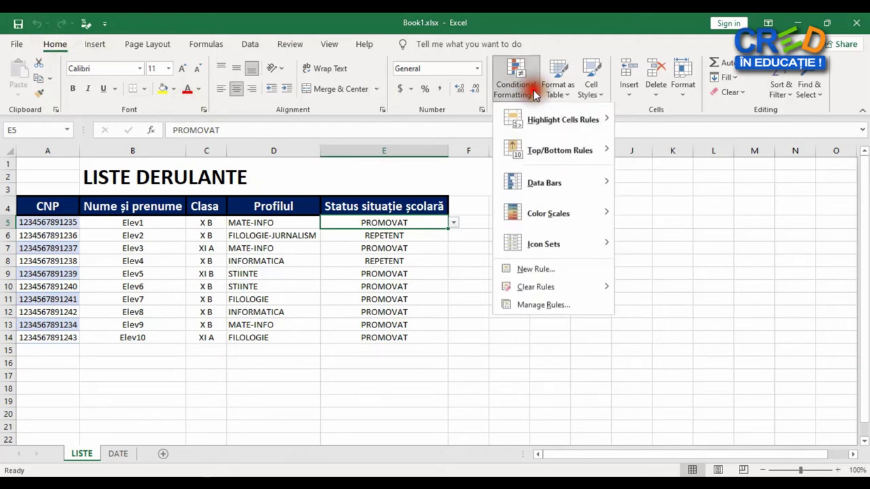
click(561, 270)
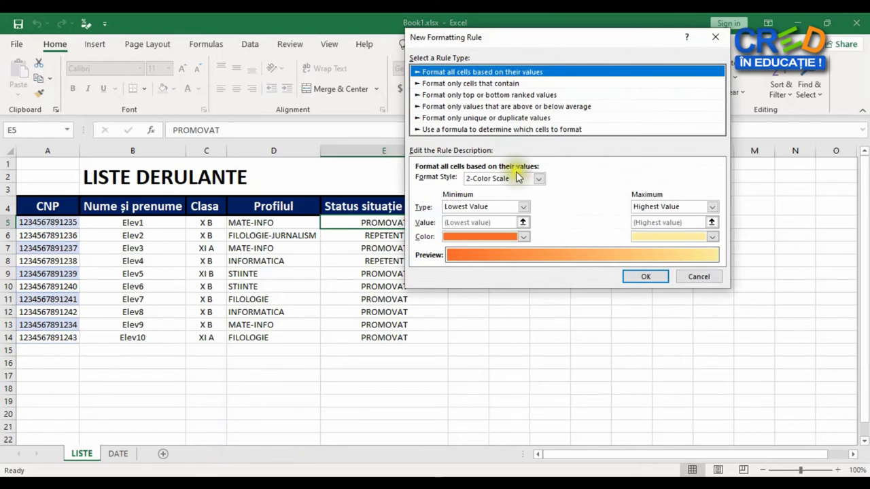
click(498, 131)
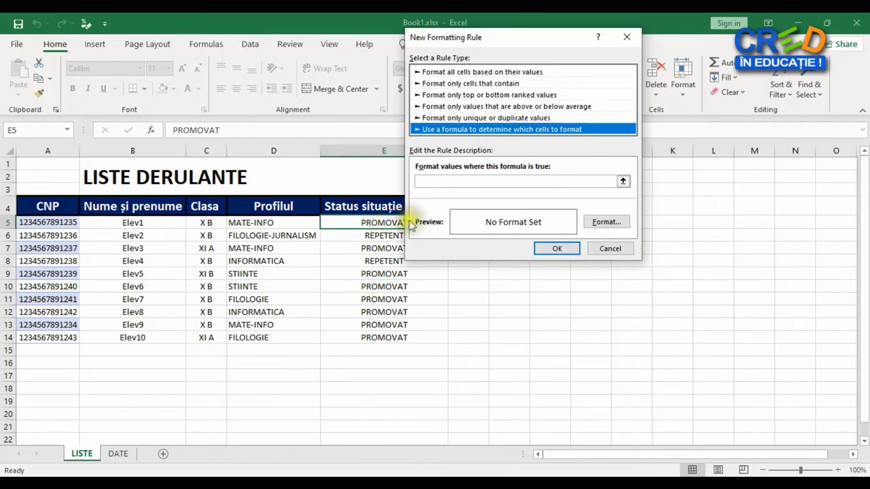
click(450, 181)
text(=E5=)
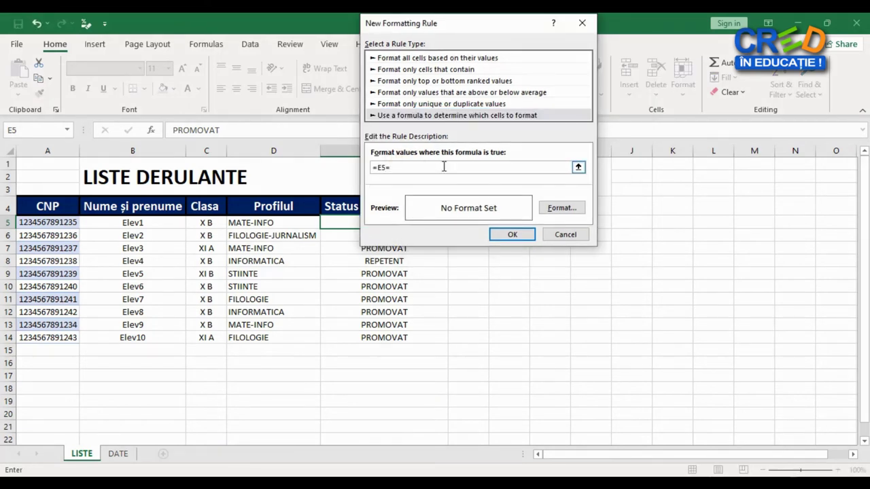
text(T")
click(550, 210)
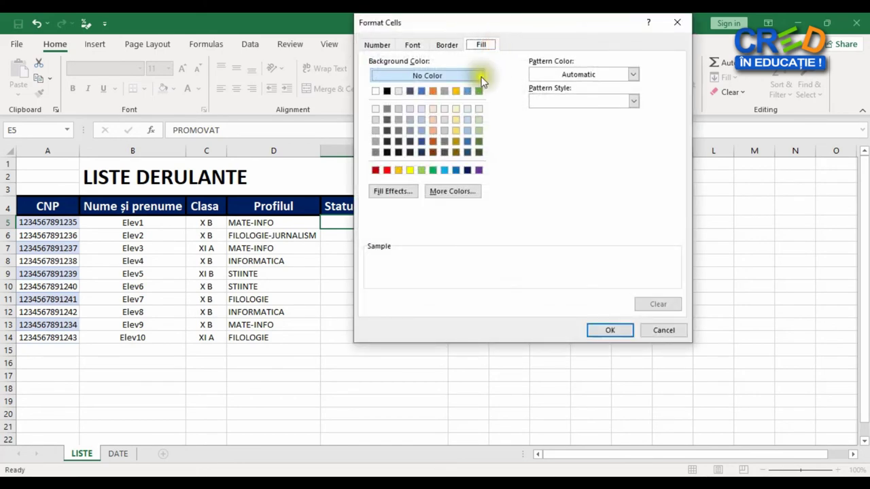
click(421, 170)
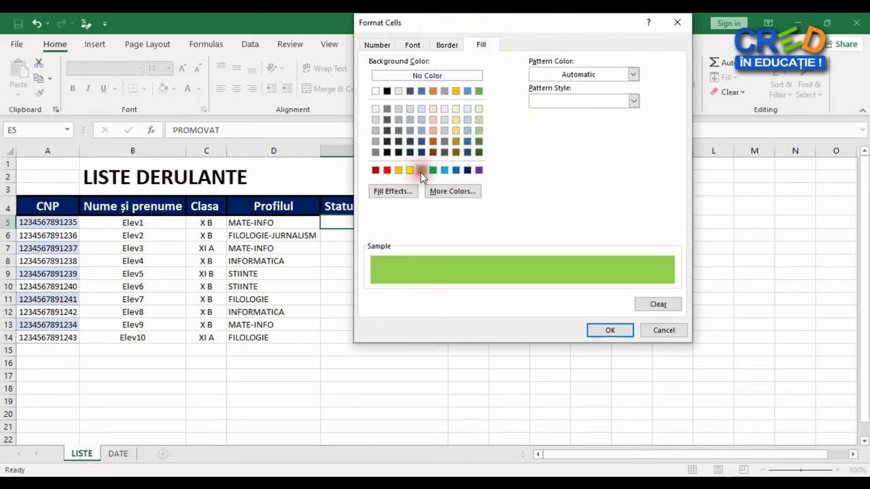
click(611, 330)
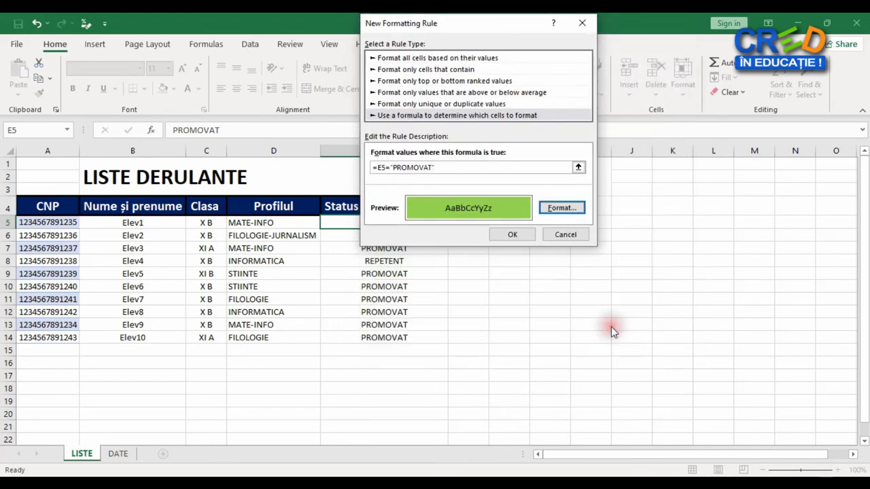
click(518, 237)
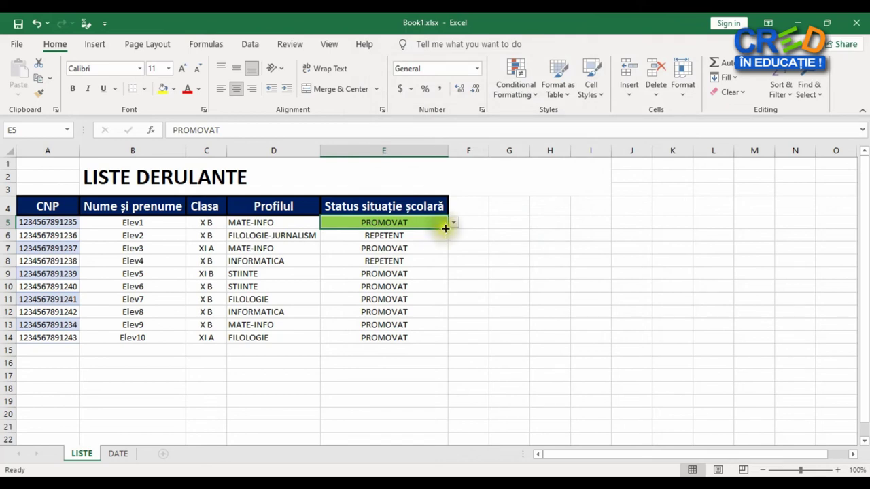
Switch Elev1's status in E5 to REPETENT to confirm the green fill disappears.
click(454, 222)
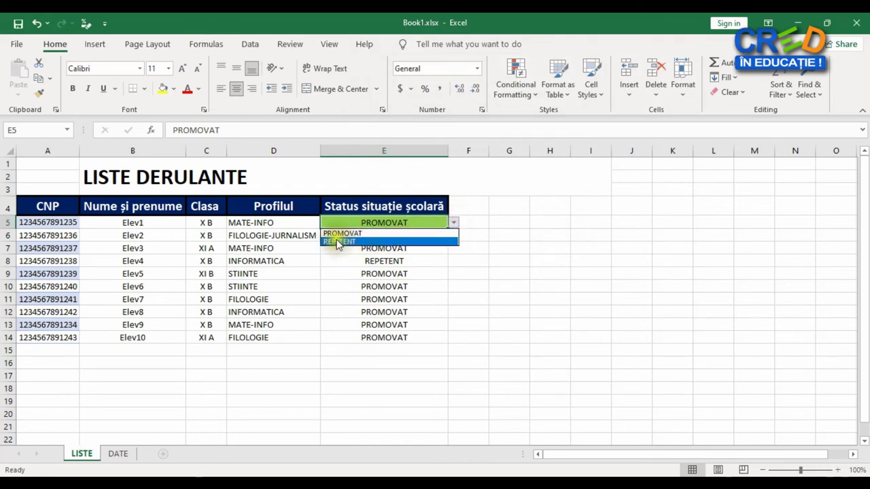
click(335, 241)
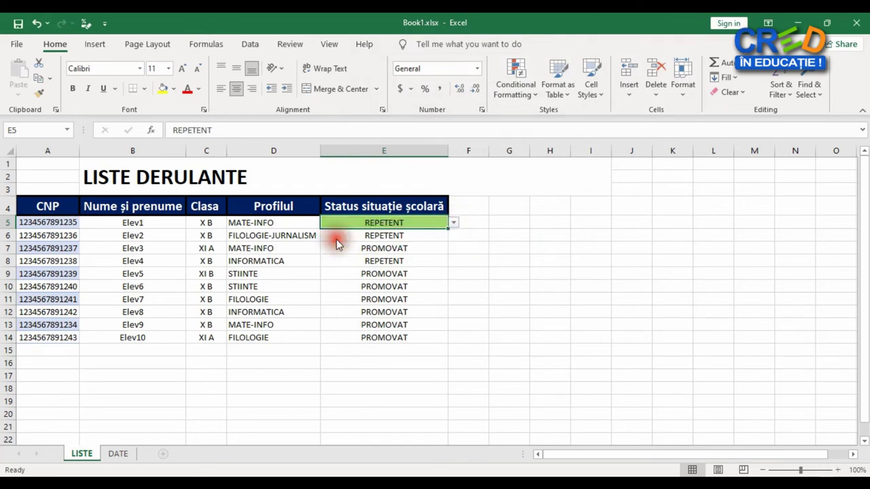
click(425, 225)
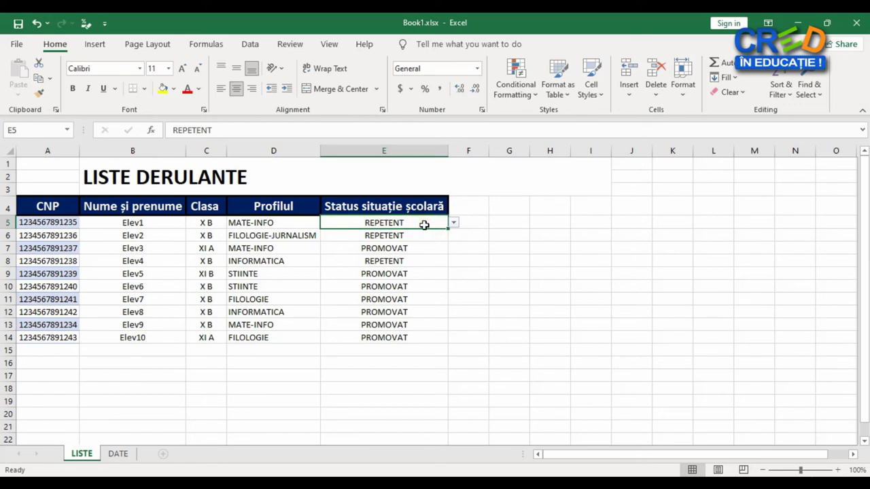
click(515, 90)
Add a second formula rule =E5="REPETENT" that fills E5 red, then reselect E5.
click(544, 268)
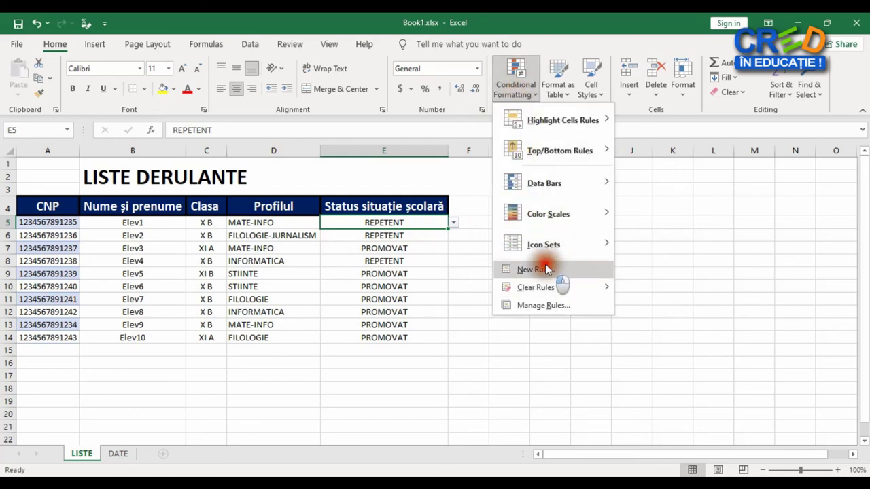
click(404, 114)
click(417, 164)
text(=)
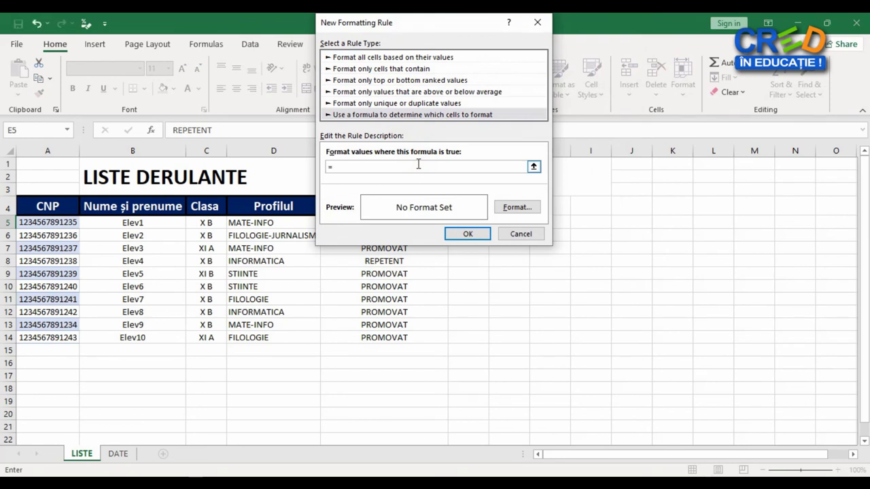
text(E5)
text(="REPETENT)
click(523, 209)
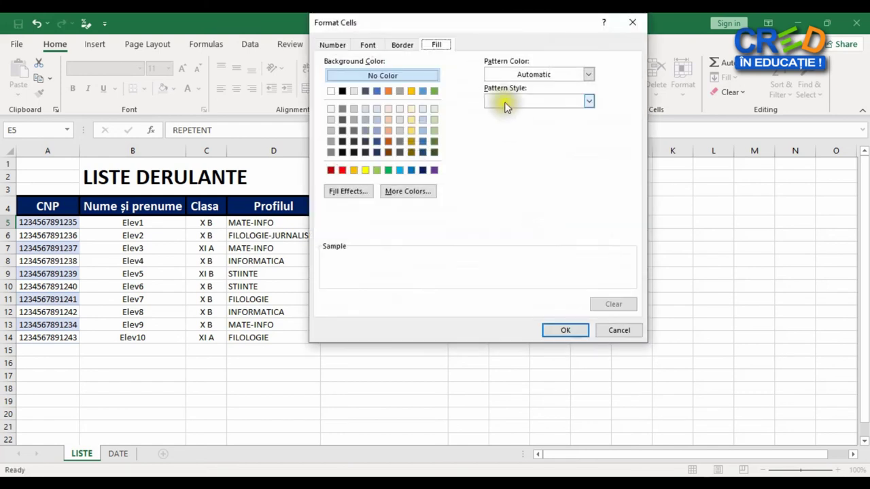
click(436, 42)
click(342, 171)
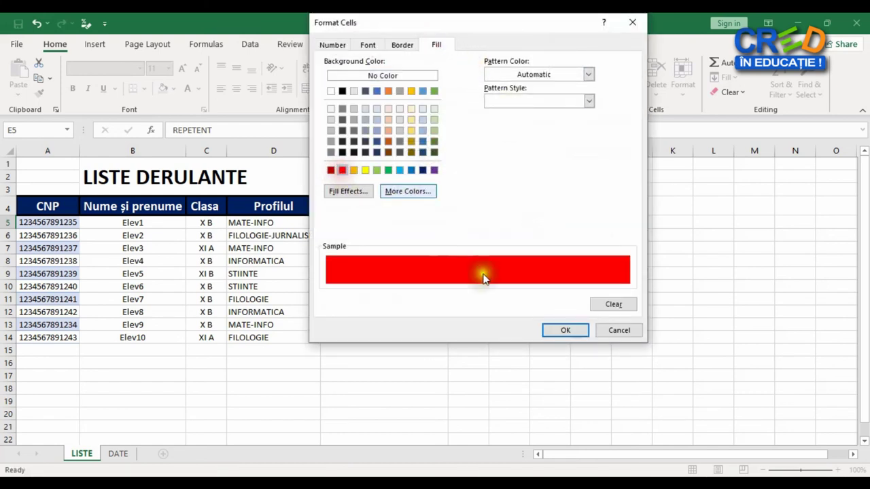
click(576, 330)
click(467, 234)
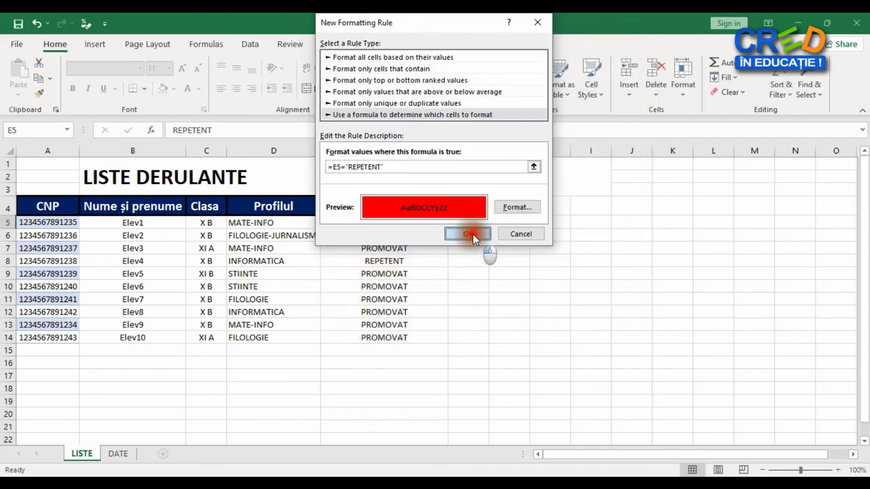
click(508, 286)
click(434, 221)
Toggle E5 between PROMOVAT and REPETENT to test both colours, ending on PROMOVAT.
click(453, 222)
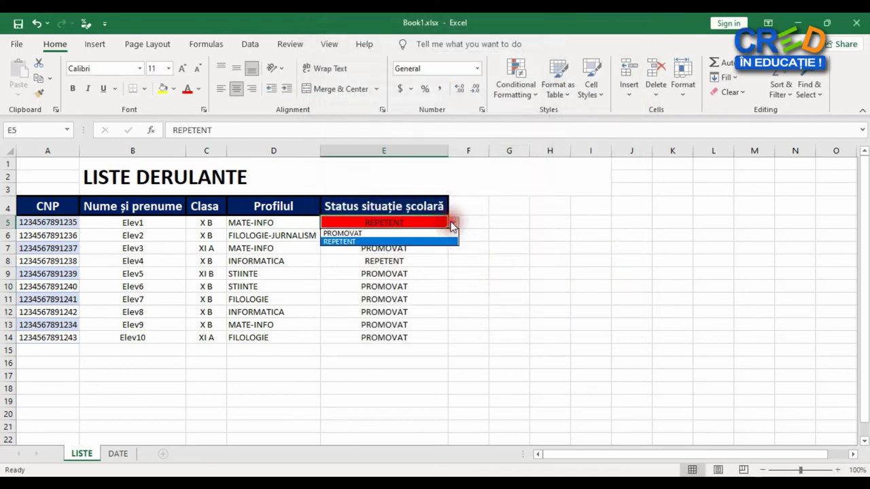
click(388, 231)
click(453, 223)
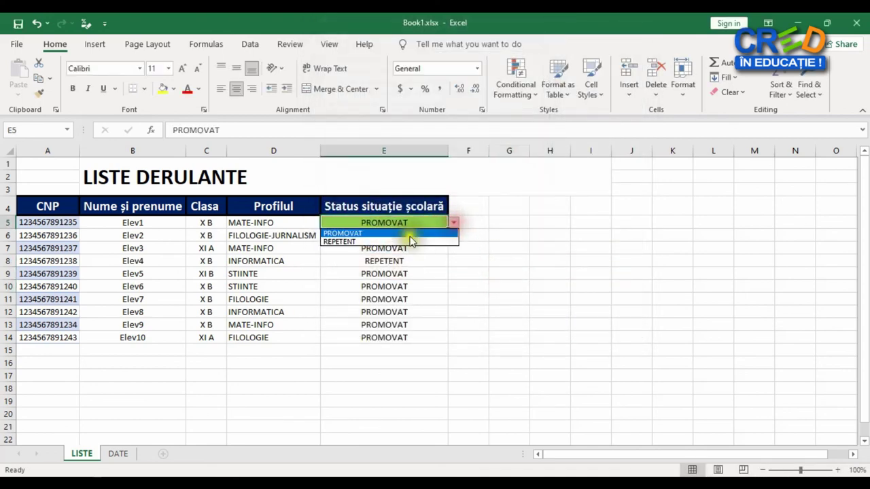
click(390, 240)
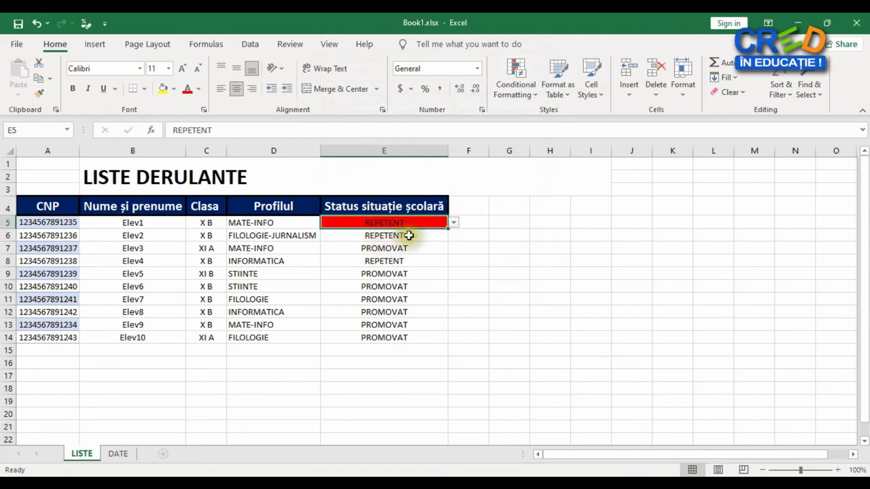
click(453, 222)
click(423, 233)
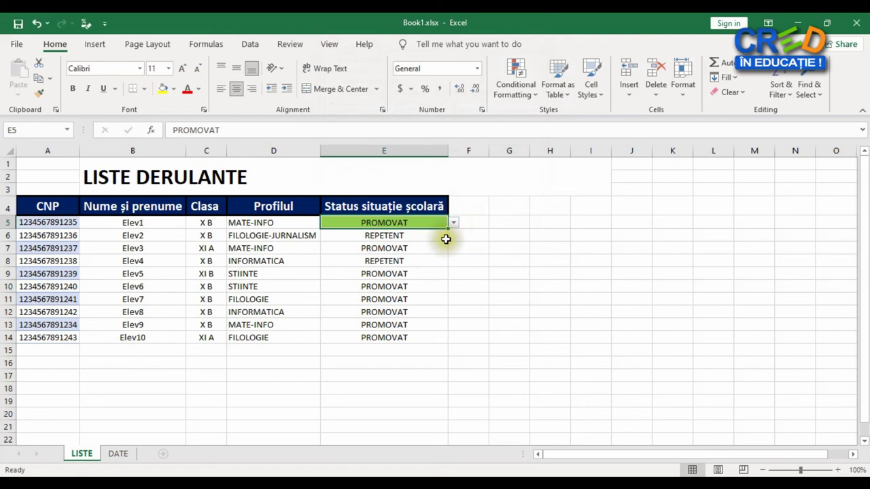
Fill E5's PROMOVAT status and colour rules down through E14.
drag(447, 230, 445, 271)
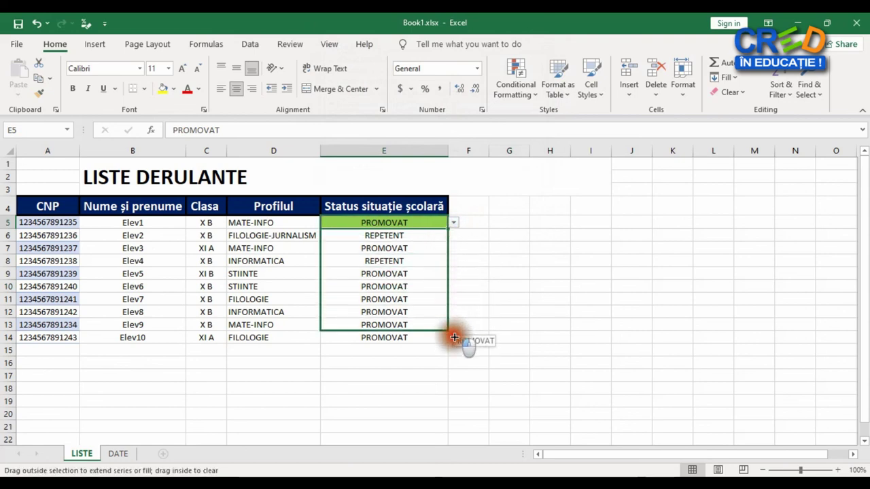
drag(445, 270, 451, 344)
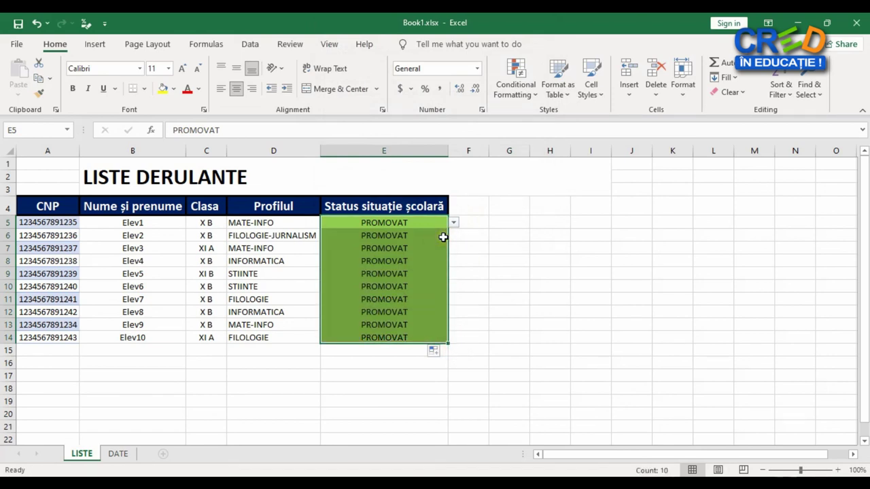
click(453, 263)
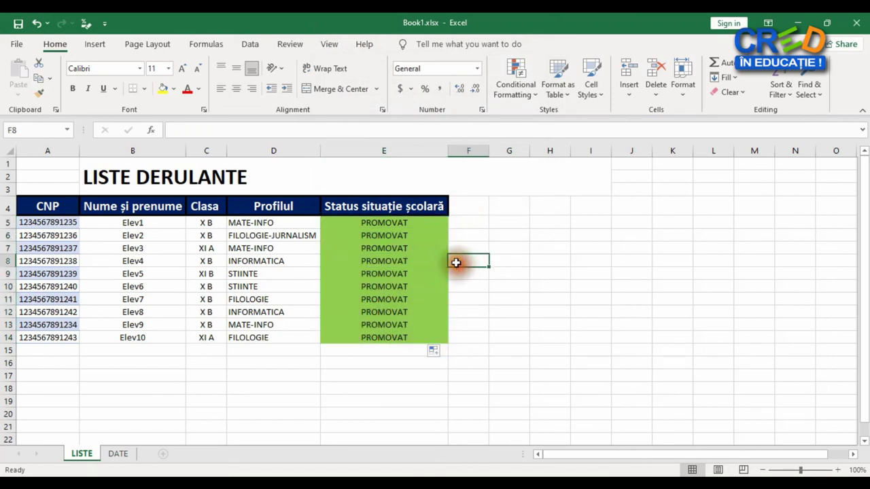
Mark Elev4 (E8), Elev7 (E11) and Elev2 (E6) as REPETENT.
click(431, 261)
click(453, 261)
click(435, 280)
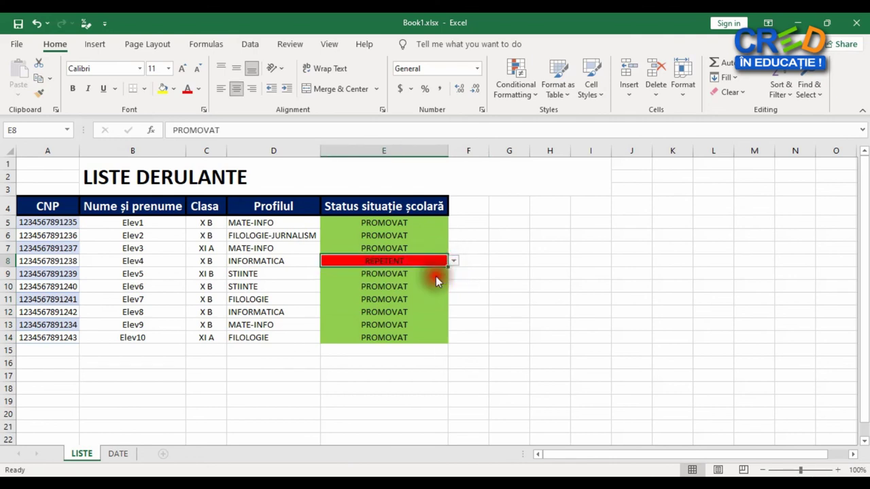
click(436, 276)
click(432, 287)
click(449, 299)
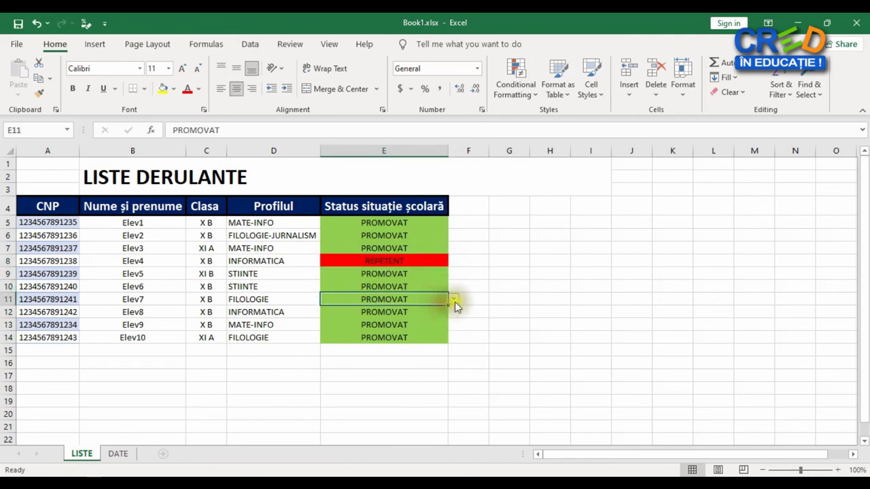
click(454, 300)
click(430, 316)
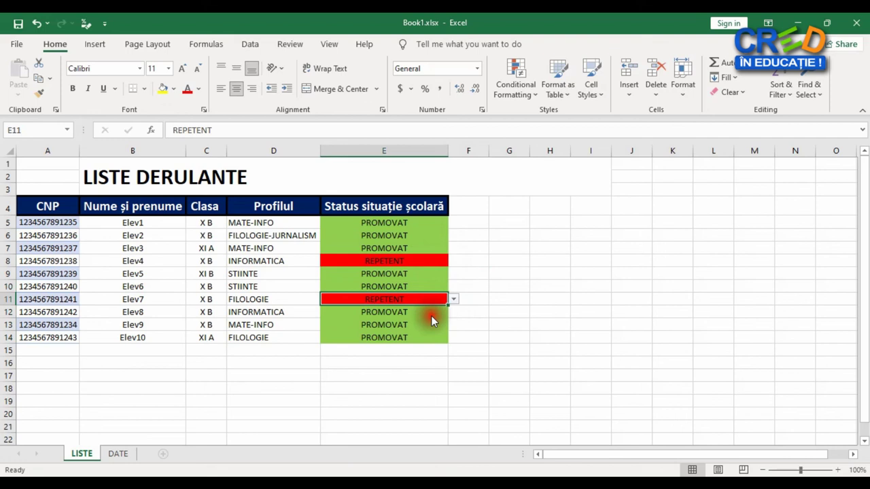
click(427, 231)
click(454, 235)
click(430, 254)
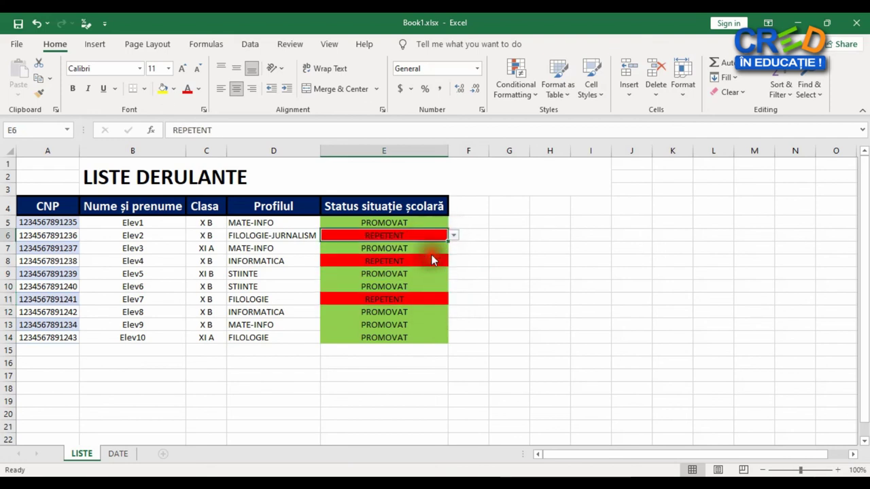